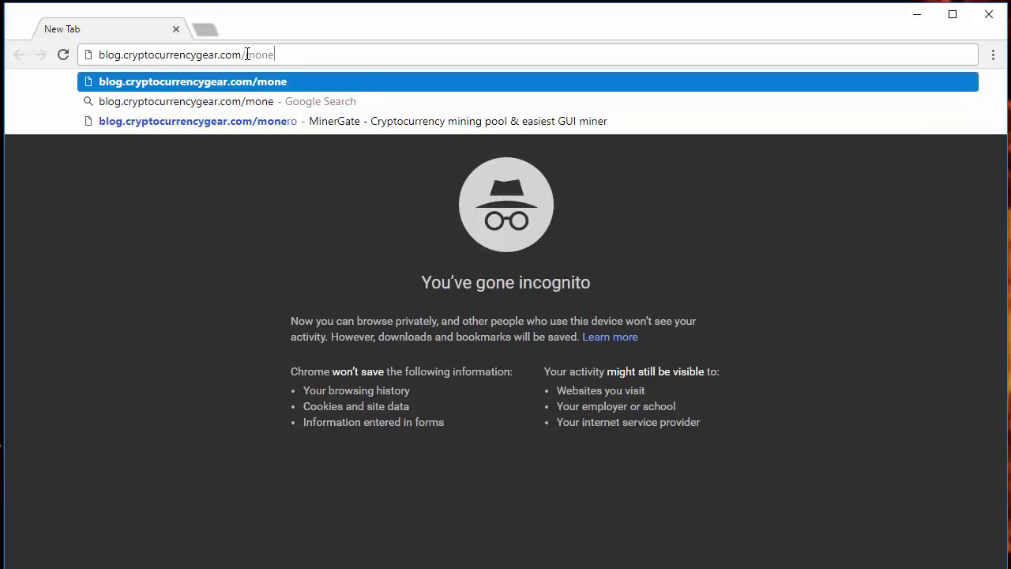
Open the page blog.cryptocurrencygear.com/monero in the browser
{"action": "type", "text": "ro"}
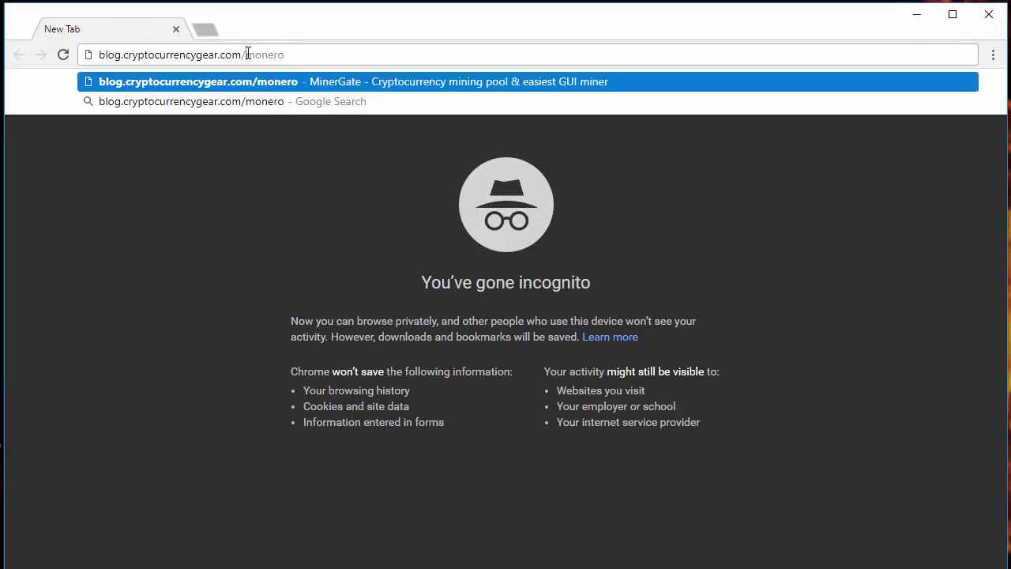
{"action": "left_click_drag", "start_coordinate": [254, 54], "coordinate": [356, 71]}
{"action": "key", "text": "BackSpace"}
{"action": "type", "text": "onero"}
{"action": "key", "text": "Return"}
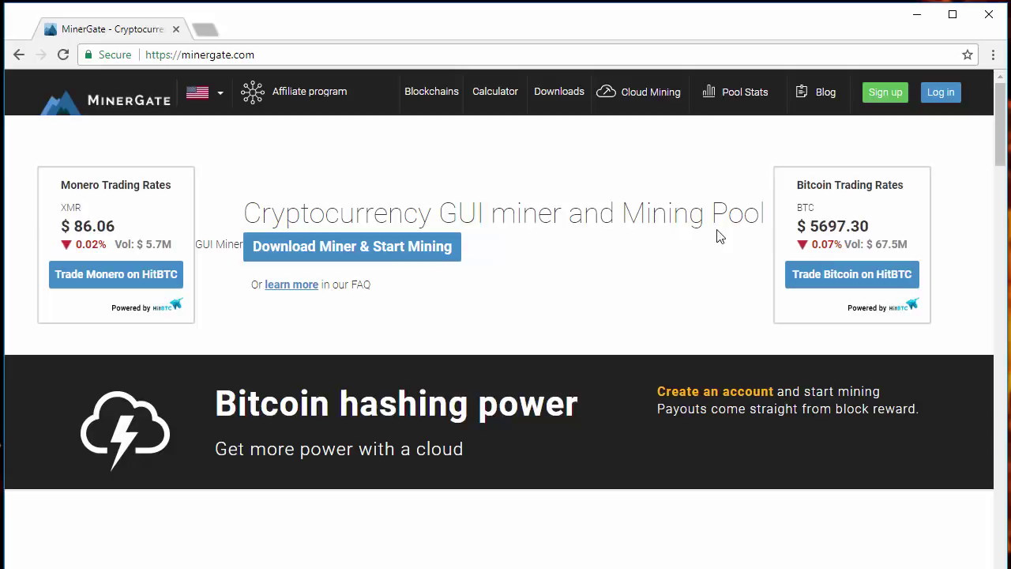
View the MinerGate account sign-up page, then log in to the existing account
{"action": "left_click", "coordinate": [890, 95]}
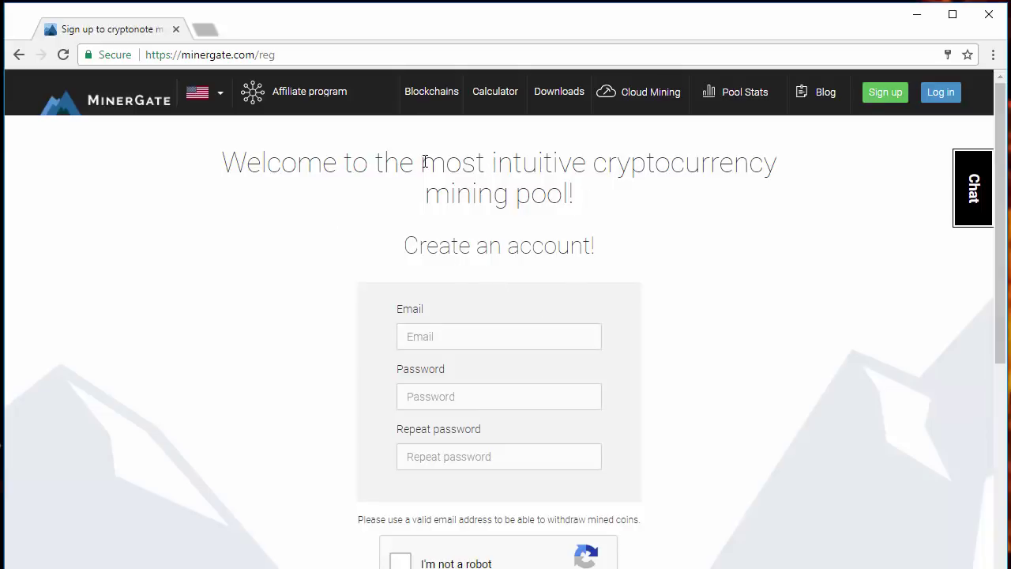
{"action": "left_click_drag", "start_coordinate": [422, 162], "coordinate": [569, 185]}
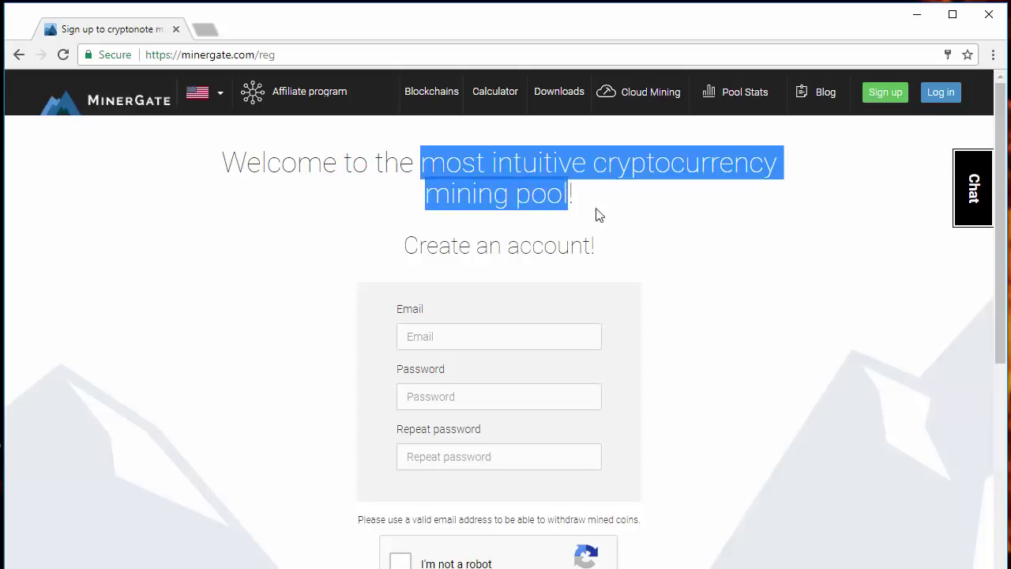
{"action": "left_click", "coordinate": [722, 226]}
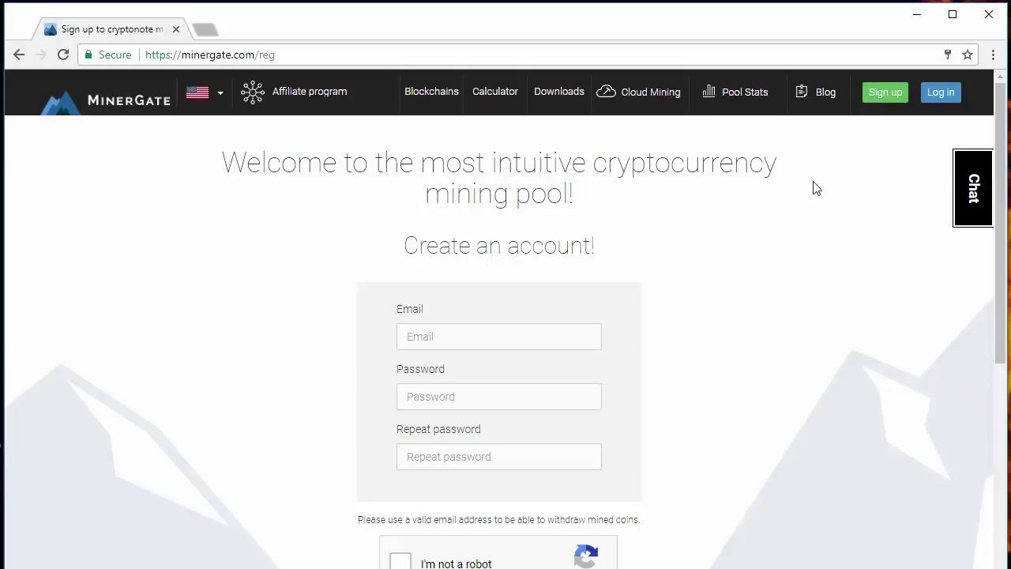
{"action": "left_click", "coordinate": [938, 95]}
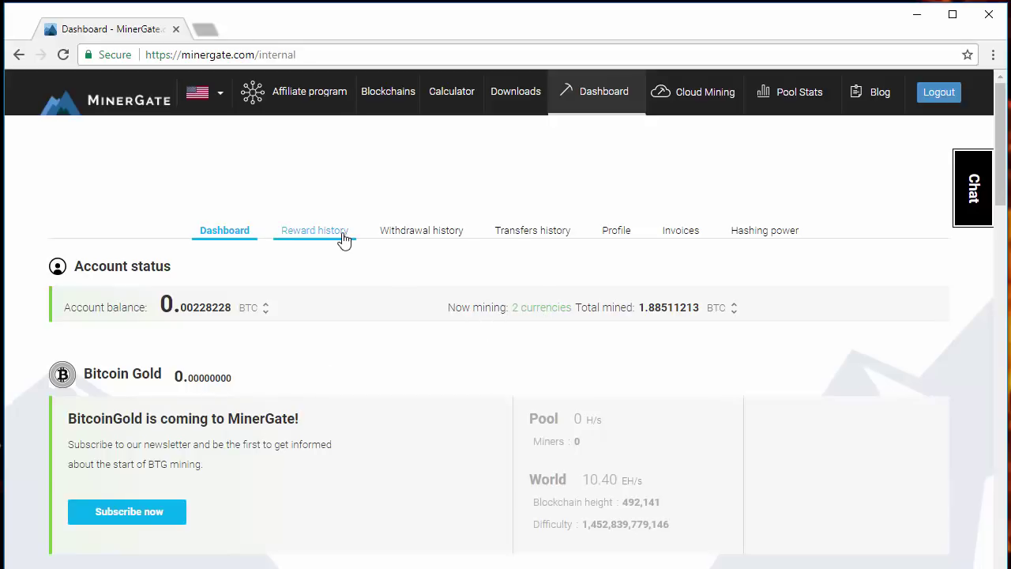
Open the MinerGate downloads page and look through the GUI miners for each operating system and the version archive
{"action": "left_click", "coordinate": [504, 93]}
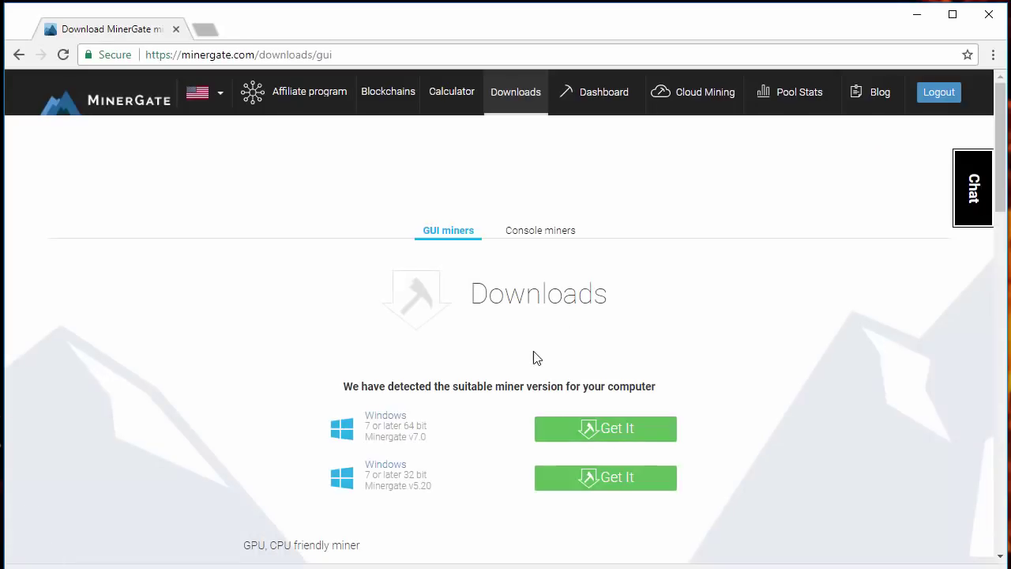
{"action": "scroll", "coordinate": [523, 401], "scroll_direction": "down", "scroll_amount": 5}
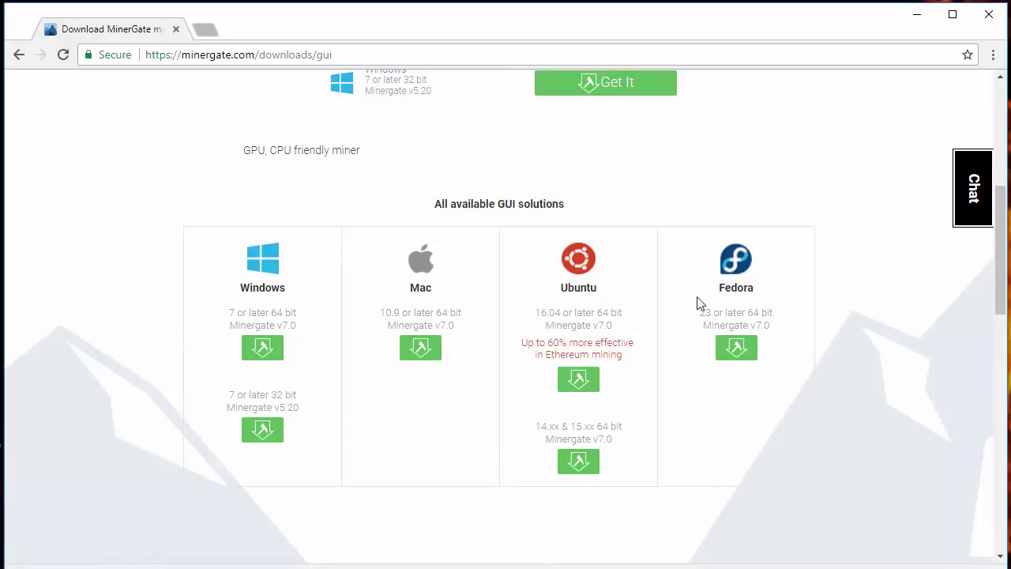
{"action": "scroll", "coordinate": [564, 372], "scroll_direction": "down", "scroll_amount": 5}
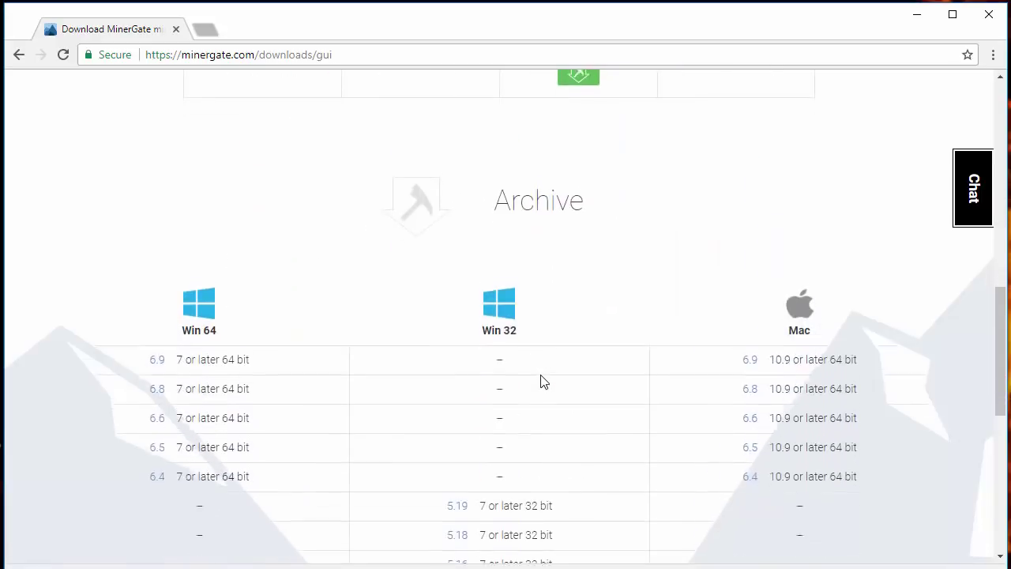
{"action": "scroll", "coordinate": [542, 379], "scroll_direction": "down", "scroll_amount": 1}
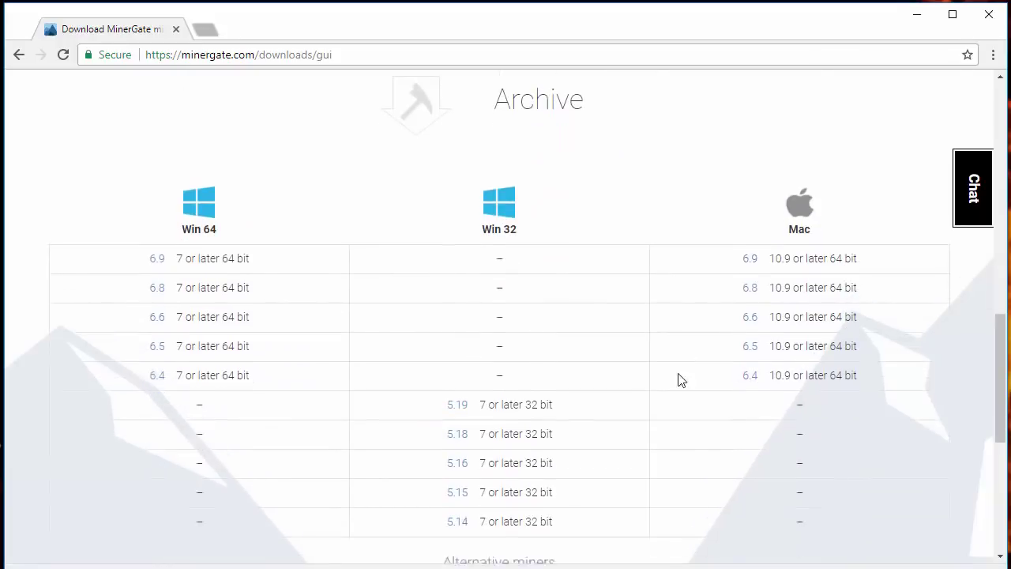
{"action": "scroll", "coordinate": [609, 395], "scroll_direction": "down", "scroll_amount": 4}
{"action": "scroll", "coordinate": [584, 407], "scroll_direction": "up", "scroll_amount": 5}
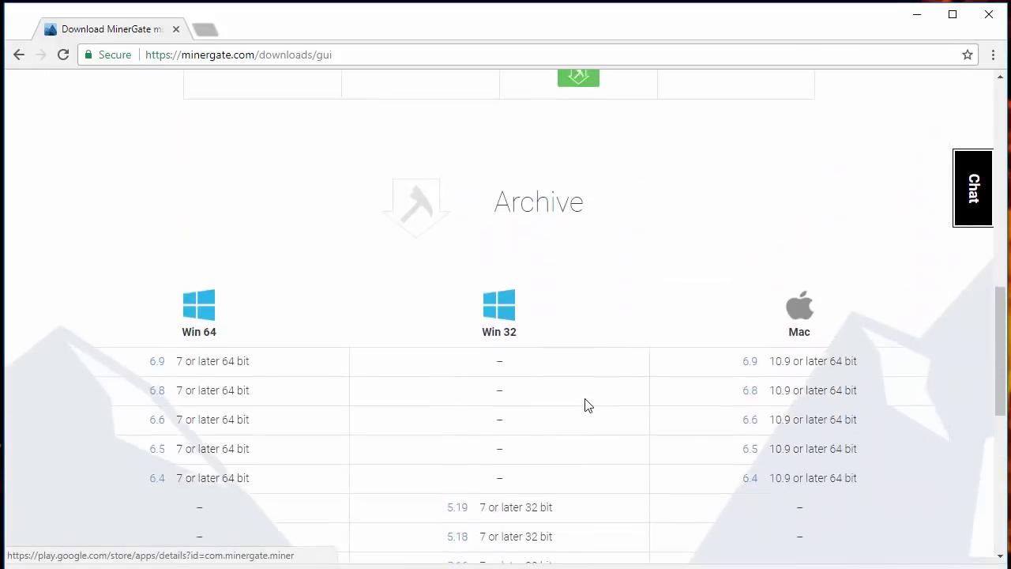
{"action": "scroll", "coordinate": [584, 406], "scroll_direction": "up", "scroll_amount": 10}
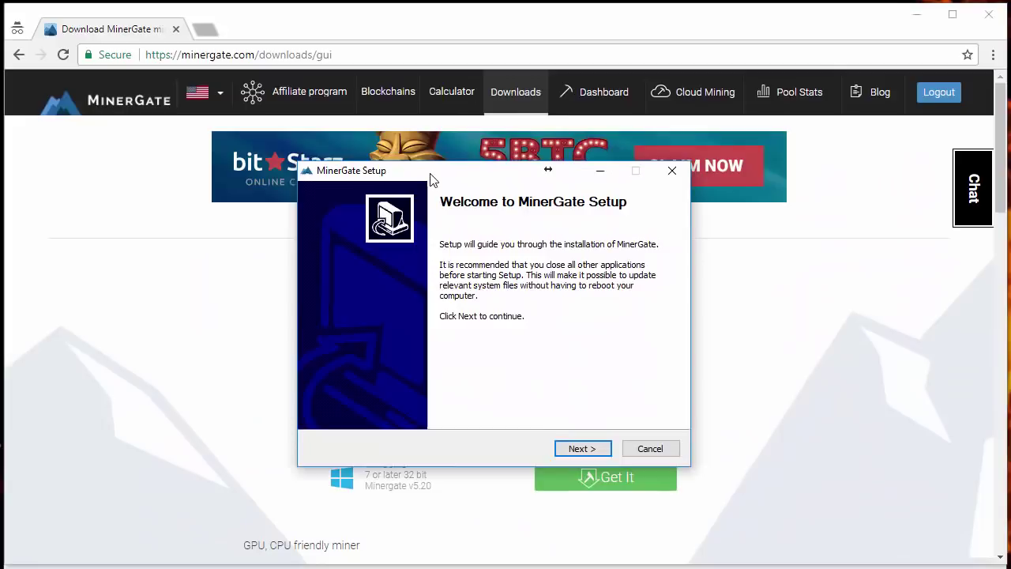
Install MinerGate with the license accepted, the default options and the folder C:\Program Files\MinerGate, and run it when setup finishes
{"action": "left_click", "coordinate": [582, 449]}
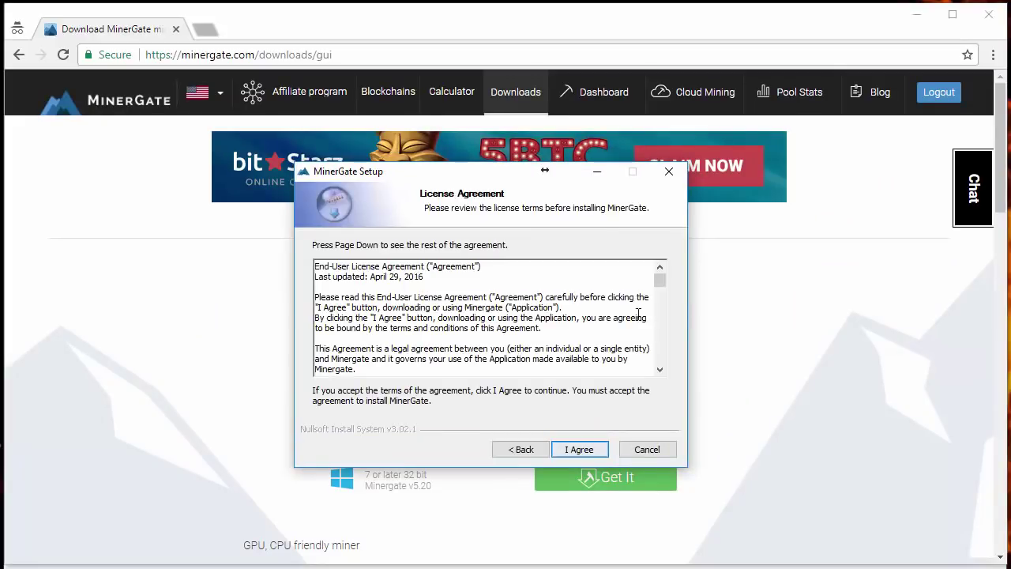
{"action": "left_click_drag", "start_coordinate": [661, 280], "coordinate": [661, 361]}
{"action": "left_click", "coordinate": [580, 449]}
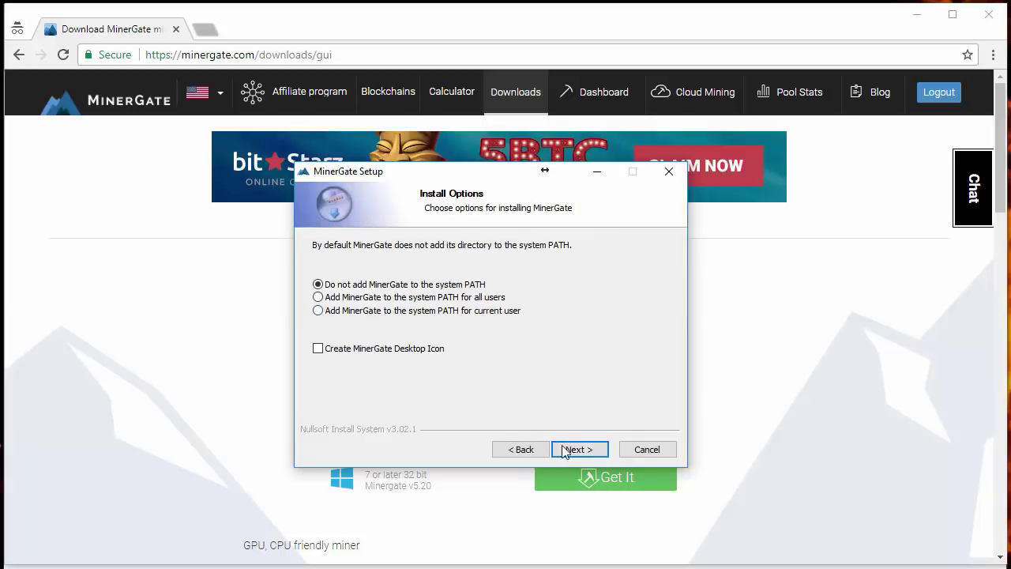
{"action": "left_click", "coordinate": [595, 448]}
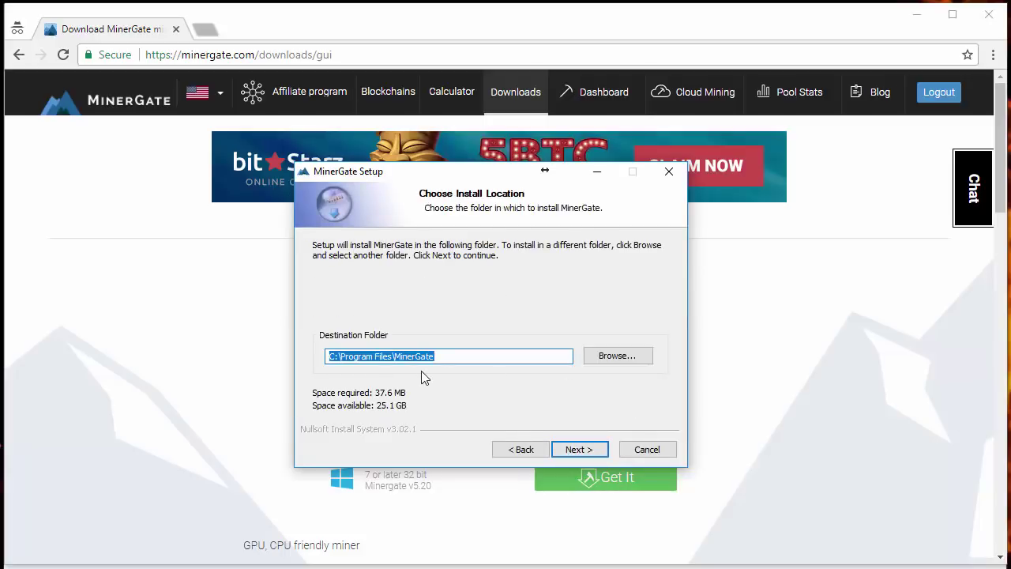
{"action": "left_click", "coordinate": [580, 451]}
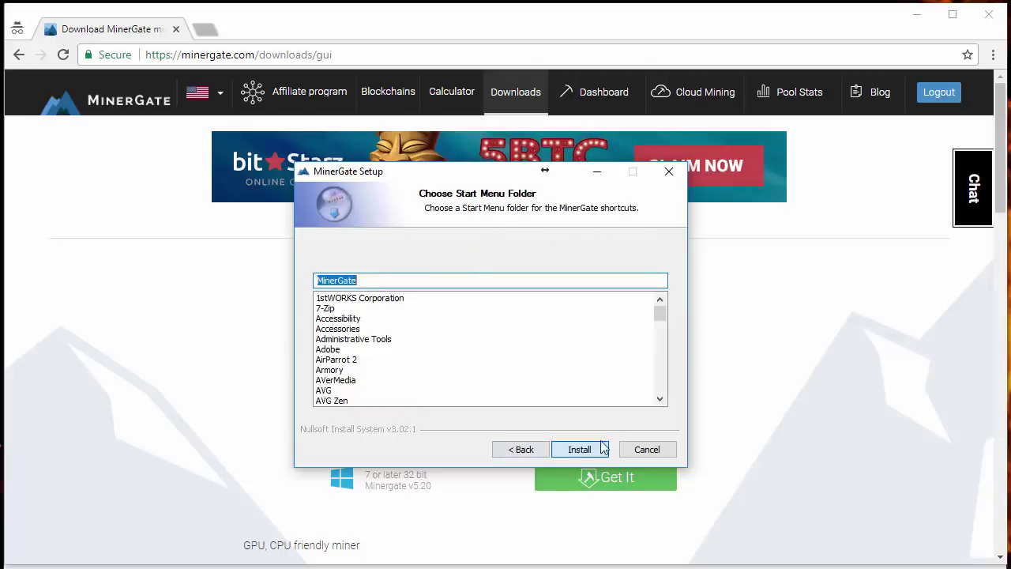
{"action": "left_click", "coordinate": [579, 449]}
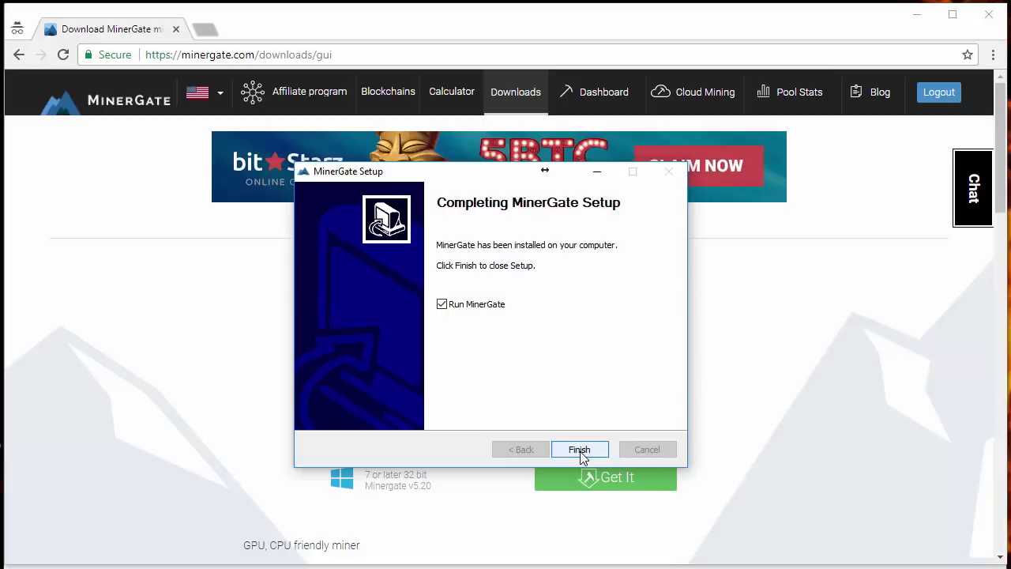
{"action": "left_click", "coordinate": [579, 450]}
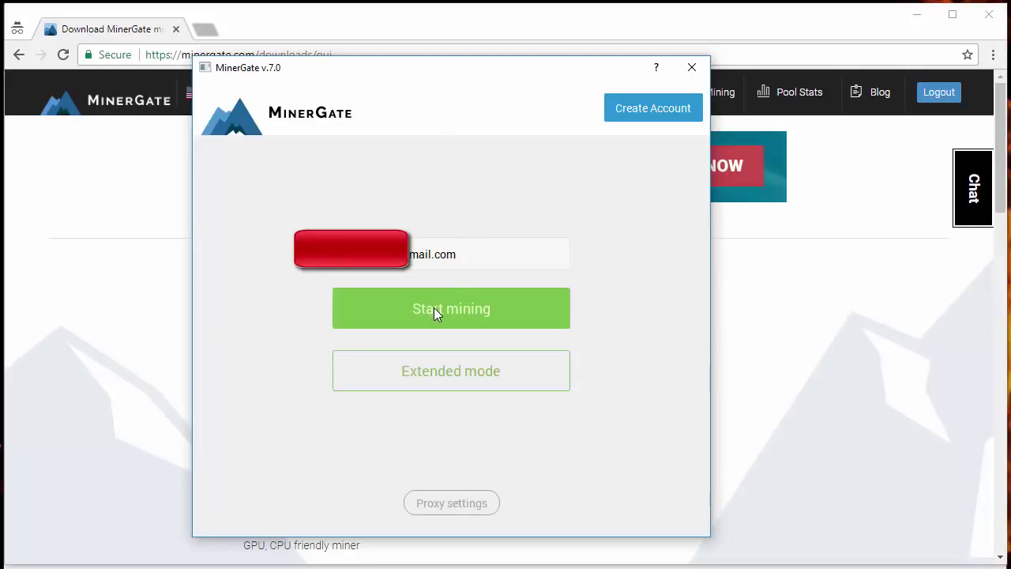
Enter the MinerGate miner with the filled-in account e-mail and start smart mining
{"action": "left_click", "coordinate": [434, 307]}
{"action": "left_click_drag", "start_coordinate": [630, 185], "coordinate": [434, 70]}
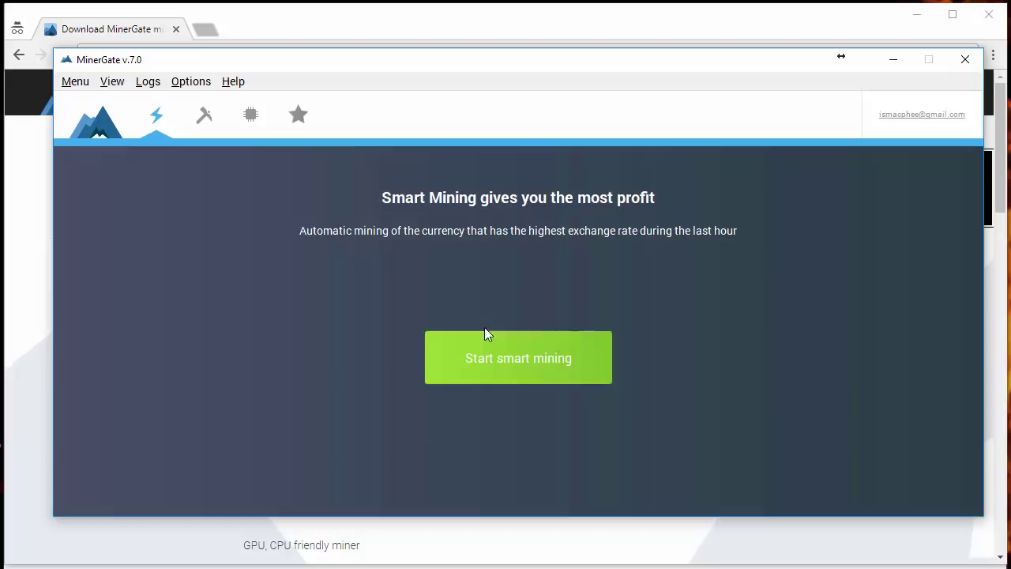
{"action": "left_click", "coordinate": [488, 356]}
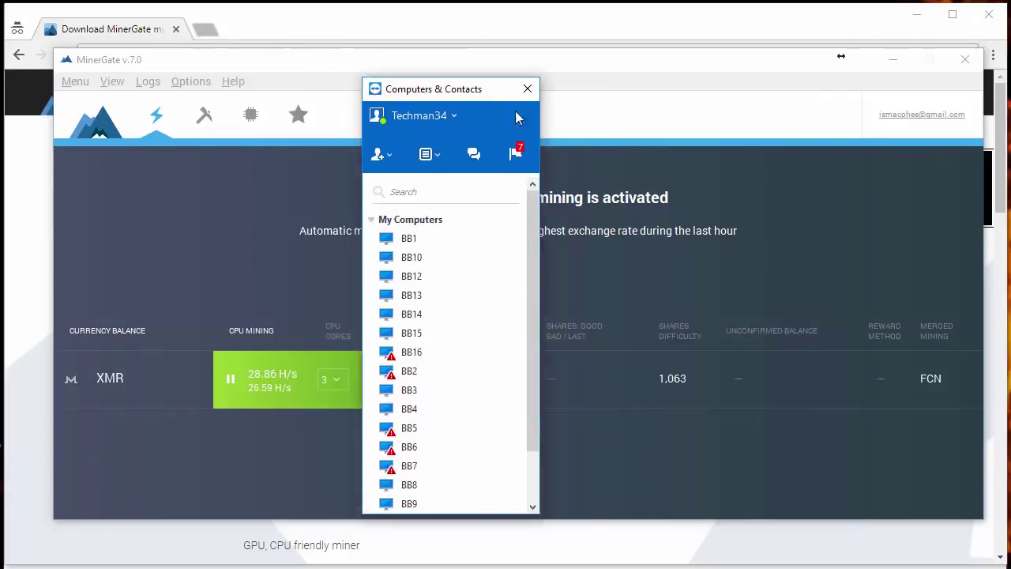
Switch to TeamViewer, connect to the computer BB12 and open a file transfer to it
{"action": "left_click_drag", "start_coordinate": [434, 83], "coordinate": [825, 76]}
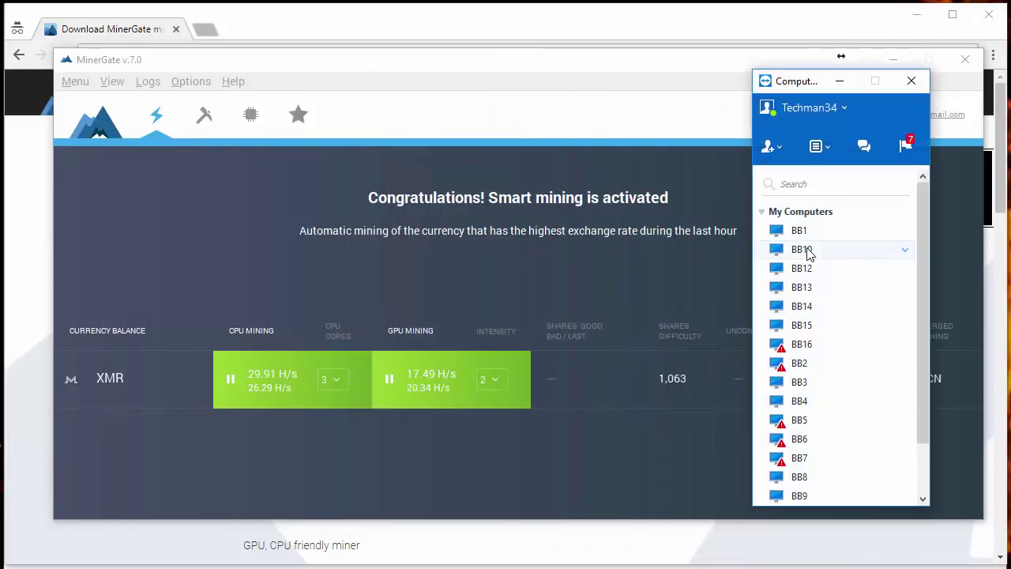
{"action": "double_click", "coordinate": [806, 267]}
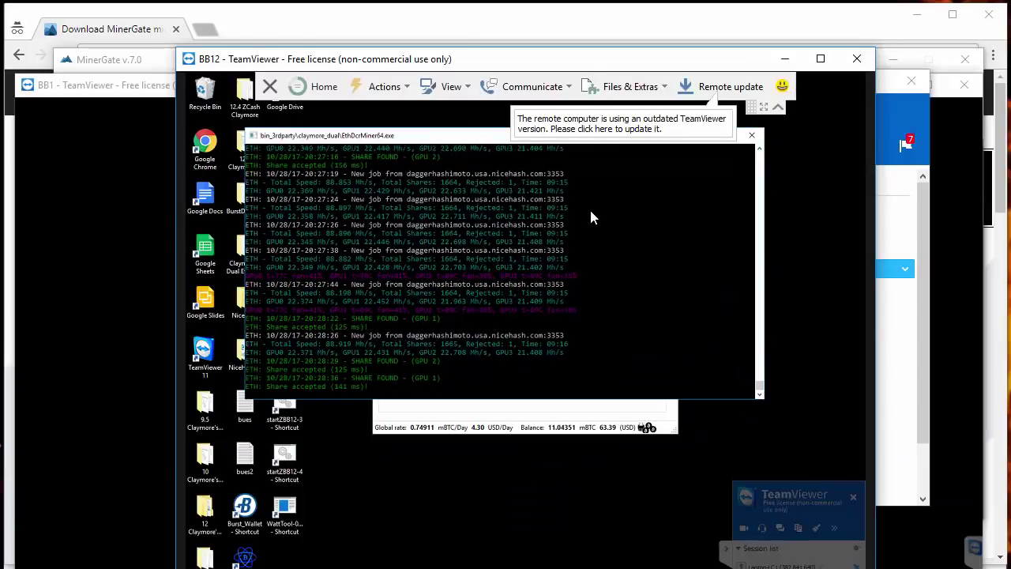
{"action": "left_click", "coordinate": [632, 87]}
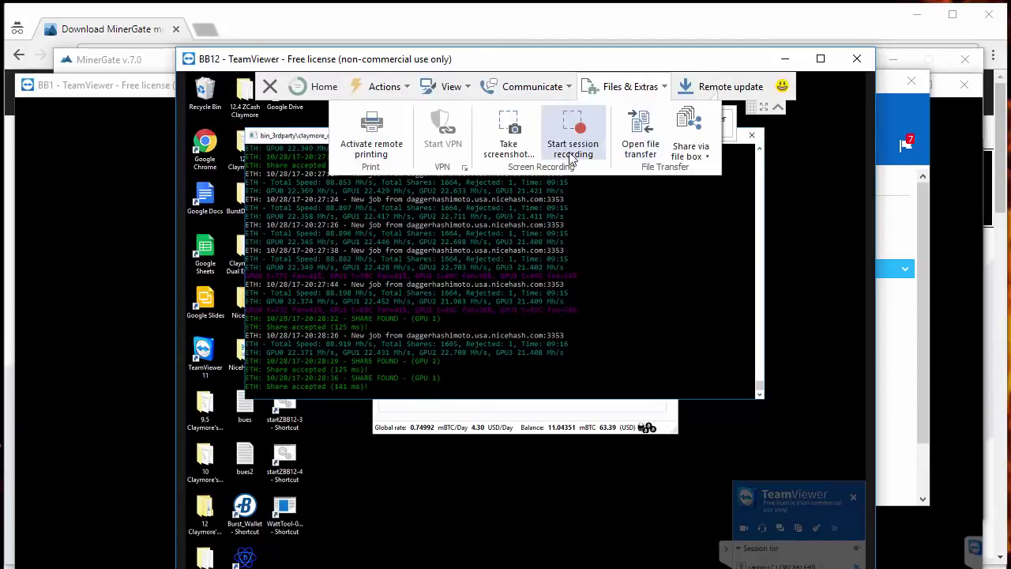
{"action": "left_click", "coordinate": [640, 144]}
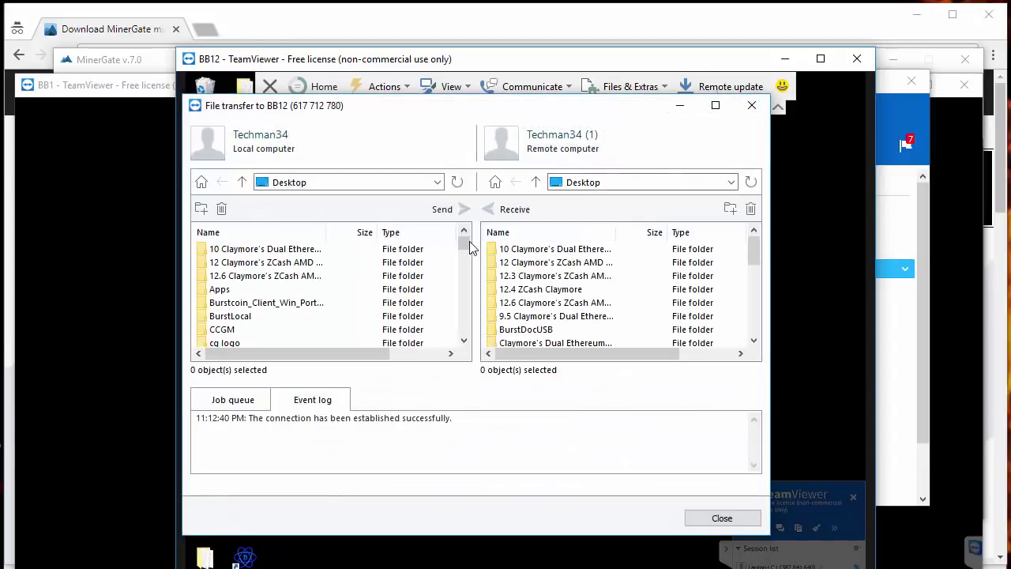
Send MinerGate-7.0-win64.exe from the local Downloads folder to the remote computer's Desktop and close the file transfer
{"action": "mouse_move", "coordinate": [464, 246]}
{"action": "left_mouse_down"}
{"action": "mouse_move", "coordinate": [463, 323]}
{"action": "mouse_move", "coordinate": [464, 237]}
{"action": "left_mouse_up"}
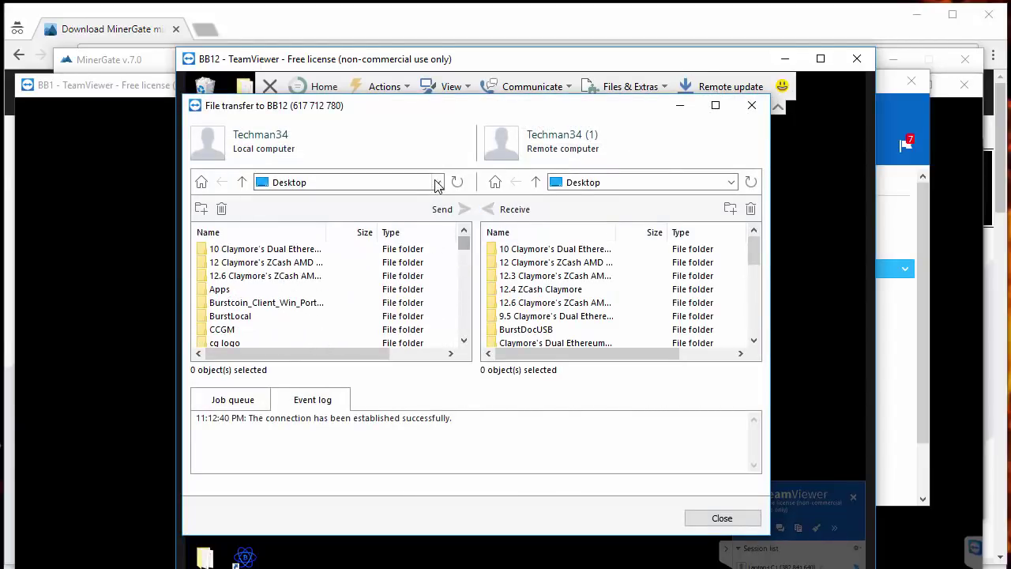
{"action": "left_click", "coordinate": [438, 183]}
{"action": "left_click", "coordinate": [384, 235]}
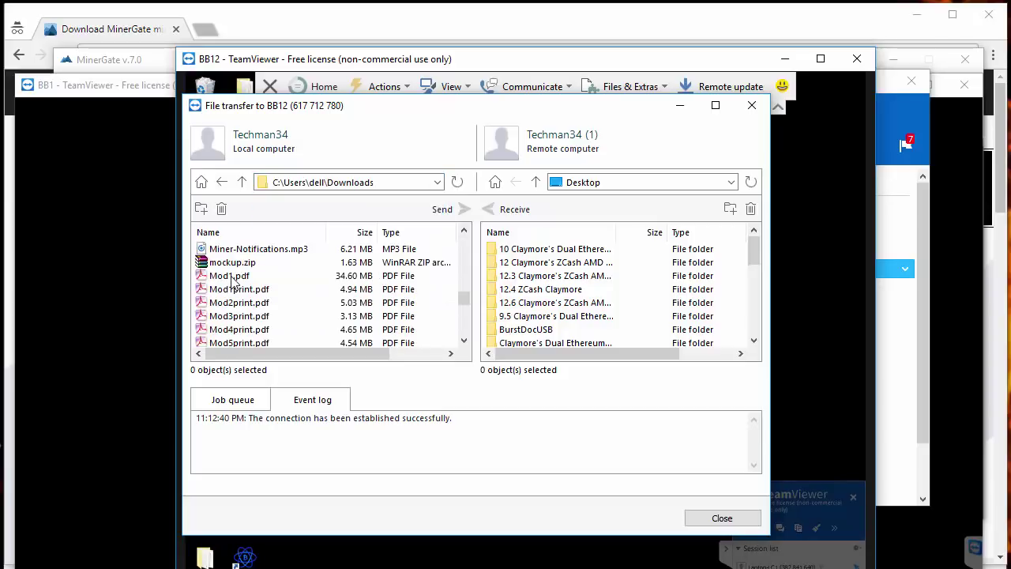
{"action": "left_click", "coordinate": [233, 277]}
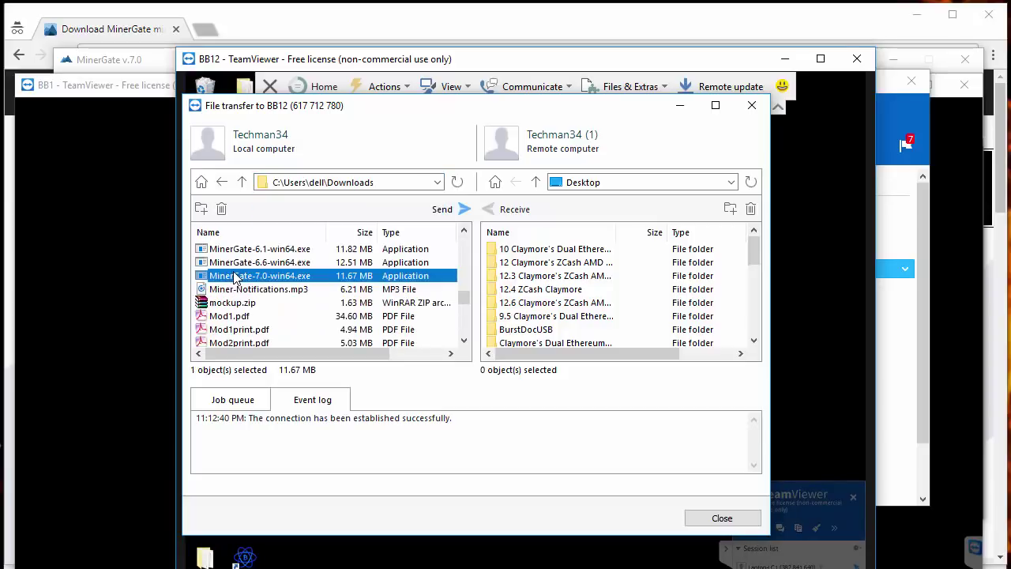
{"action": "left_click", "coordinate": [444, 210]}
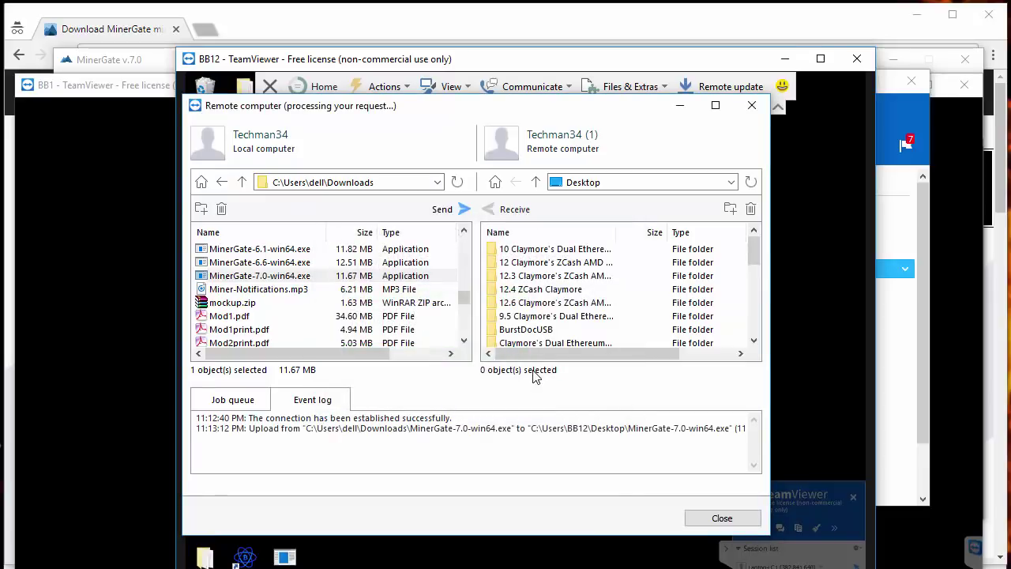
{"action": "left_click", "coordinate": [703, 518]}
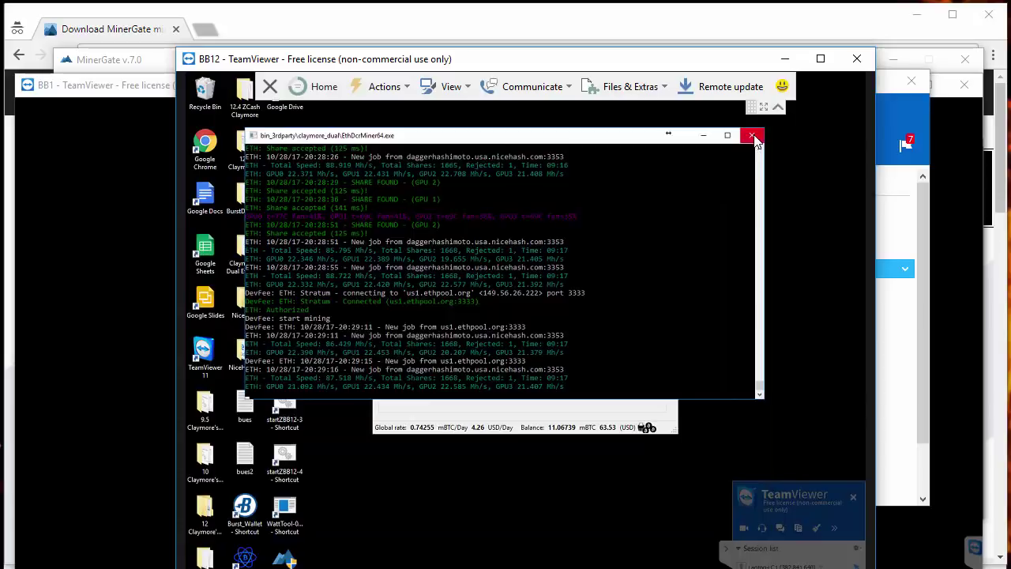
Close the EthDcrMiner64 console on BB12 and stop mining in NiceHash Miner
{"action": "left_click", "coordinate": [754, 138]}
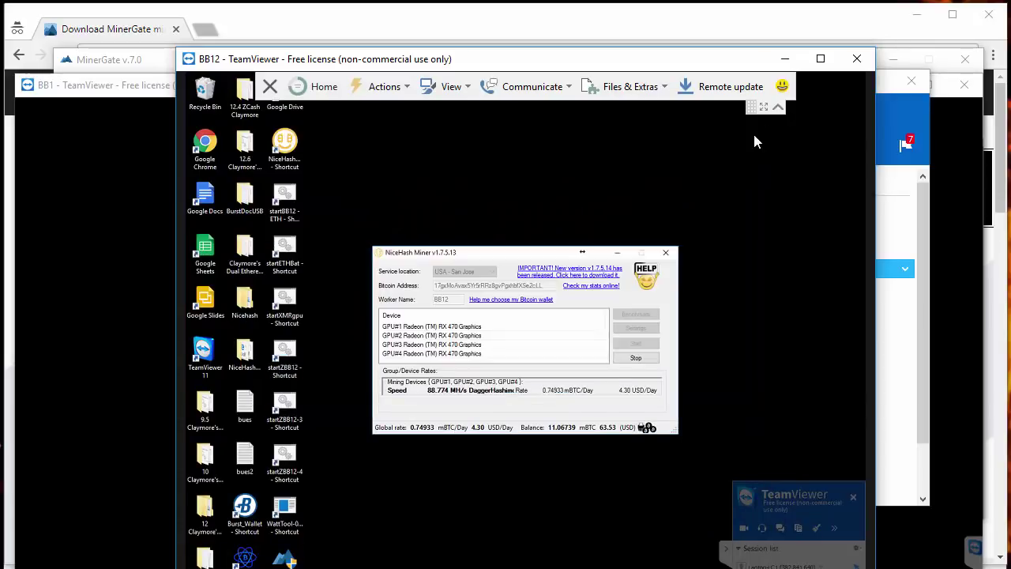
{"action": "left_click", "coordinate": [622, 361]}
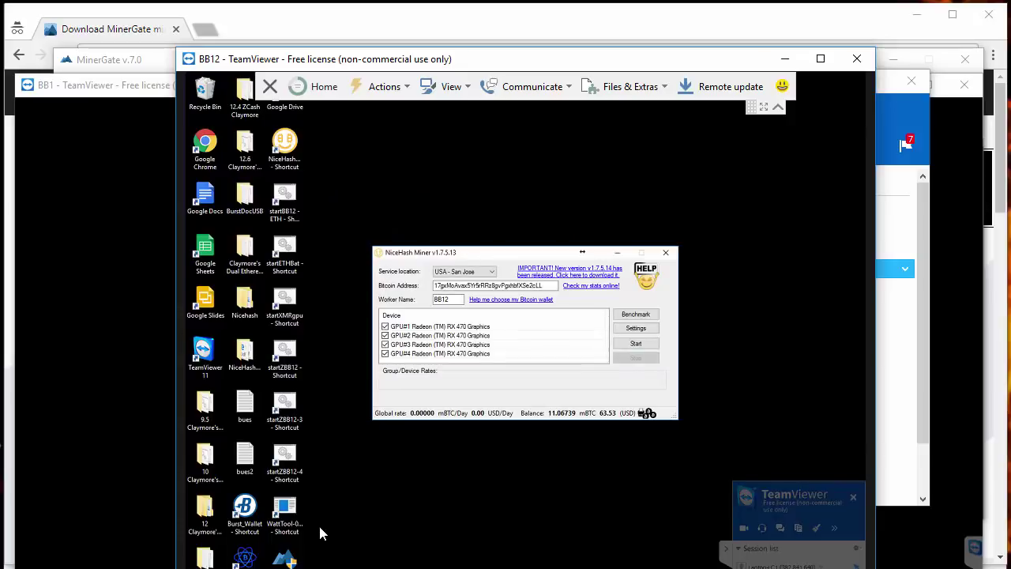
Run the MinerGate-7.0-win64 installer on the BB12 desktop, allow it to make changes, and install with the default options
{"action": "left_click", "coordinate": [316, 553]}
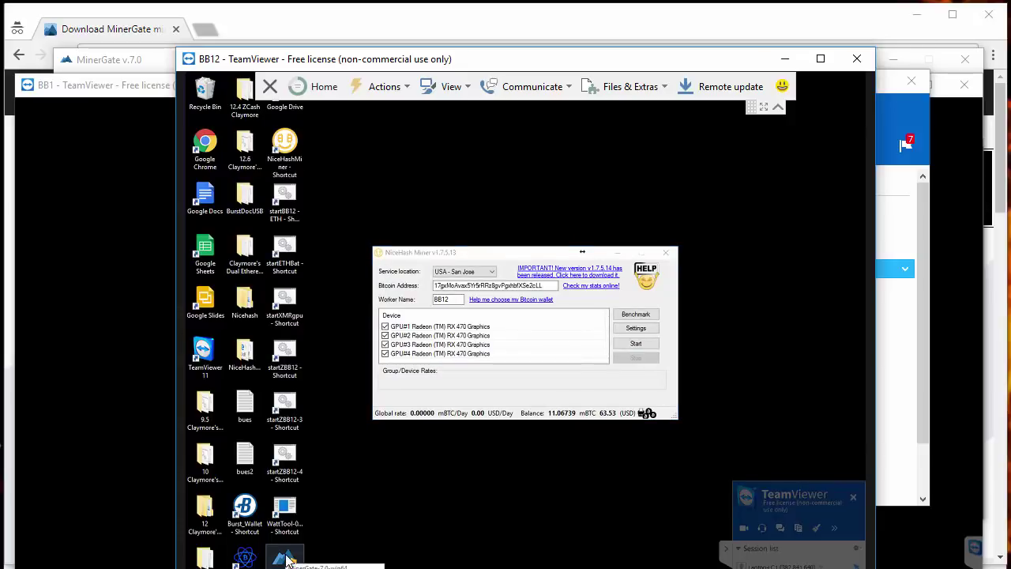
{"action": "left_click", "coordinate": [287, 559]}
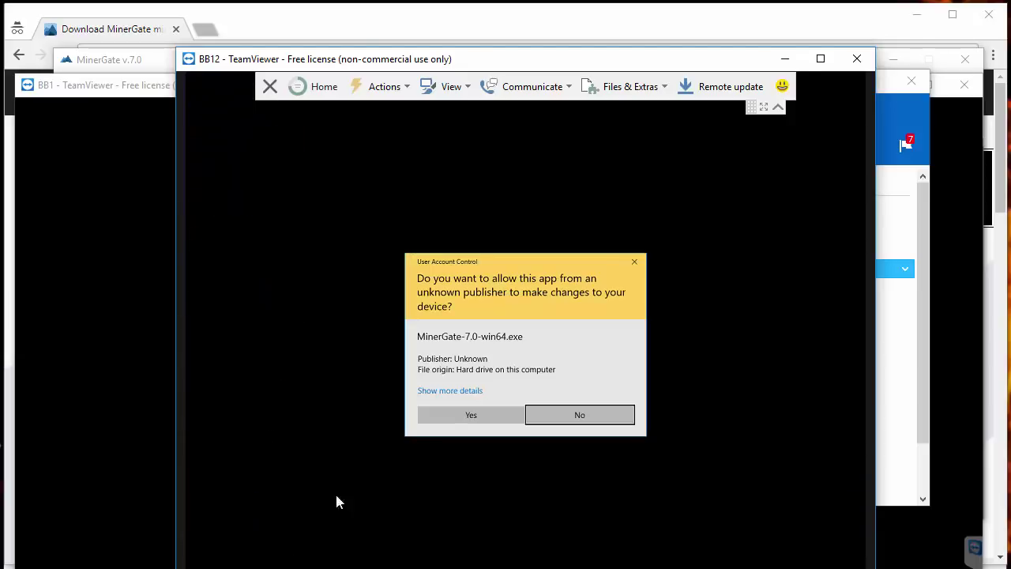
{"action": "left_click", "coordinate": [467, 411]}
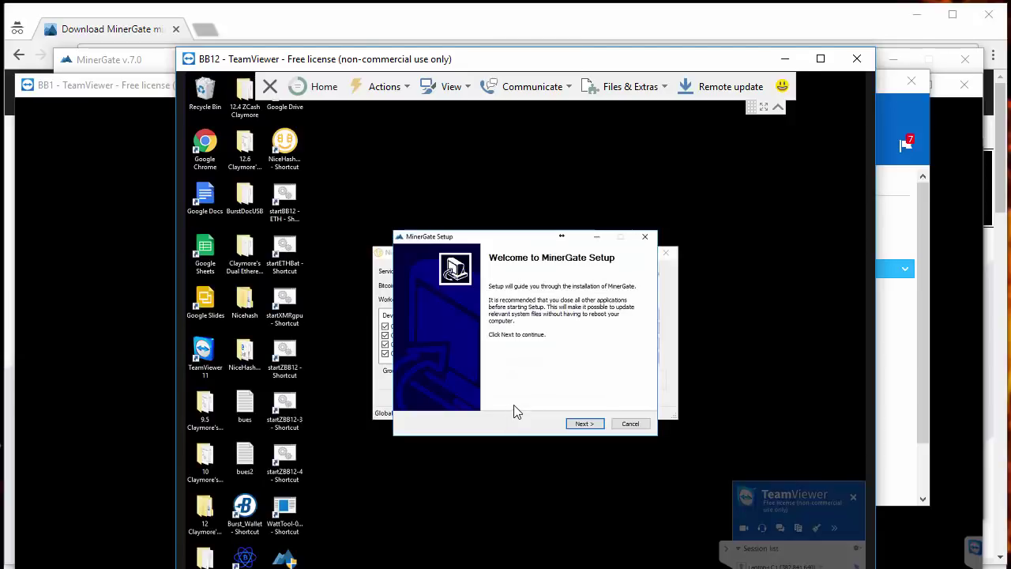
{"action": "left_click", "coordinate": [584, 424]}
{"action": "left_click", "coordinate": [585, 424]}
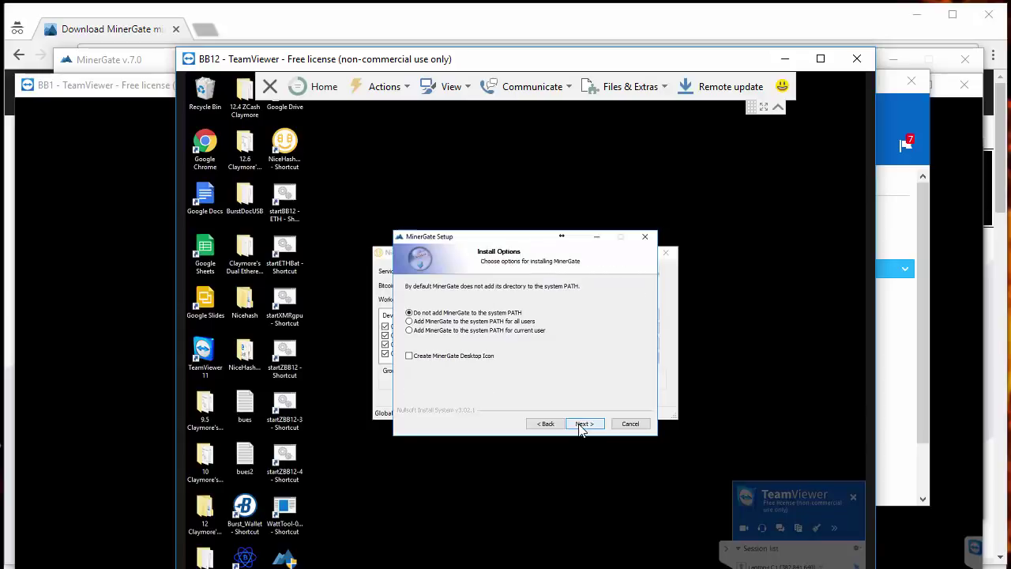
{"action": "left_click", "coordinate": [584, 424]}
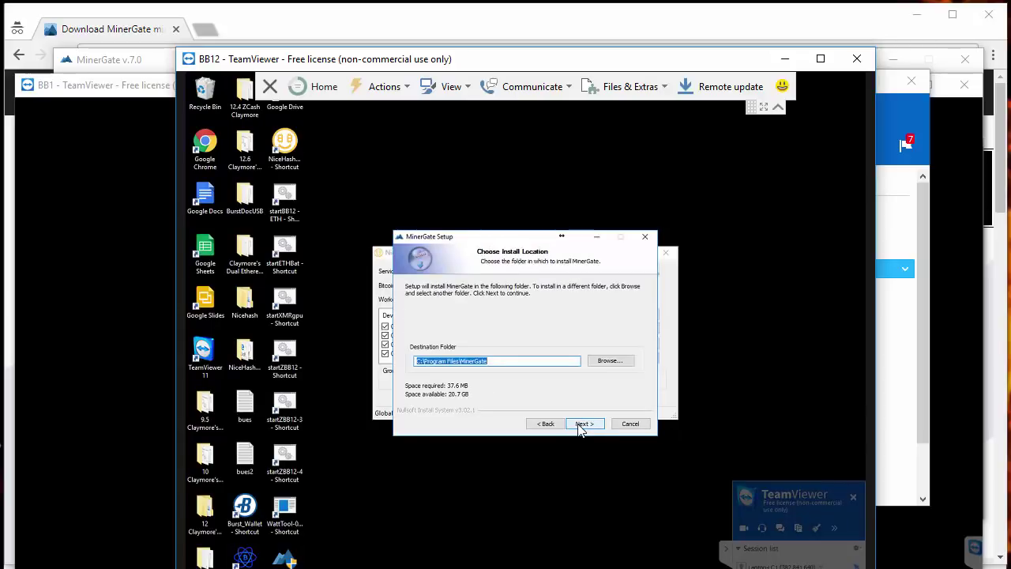
{"action": "left_click", "coordinate": [584, 424]}
{"action": "left_click", "coordinate": [582, 423]}
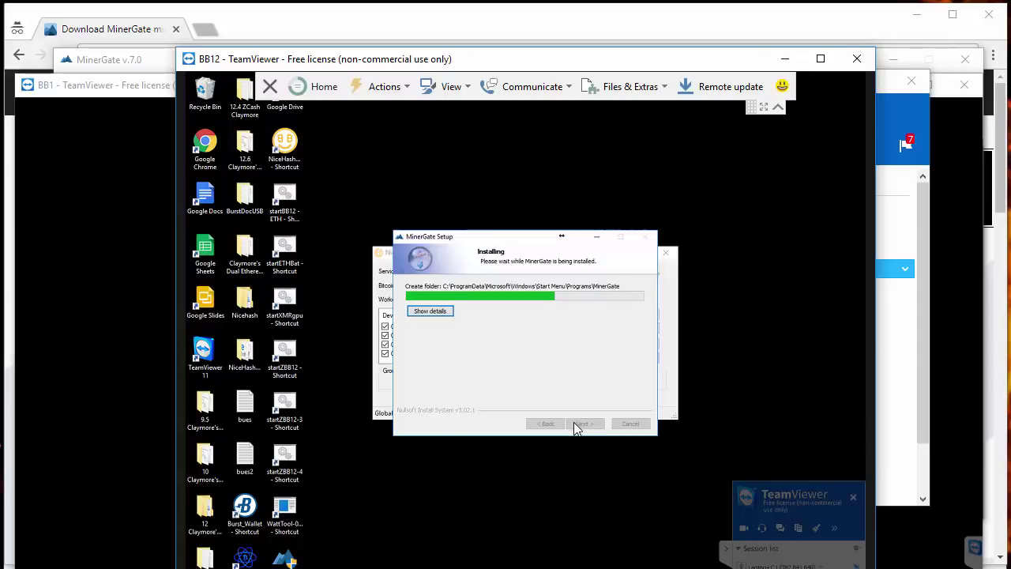
{"action": "left_click", "coordinate": [575, 425]}
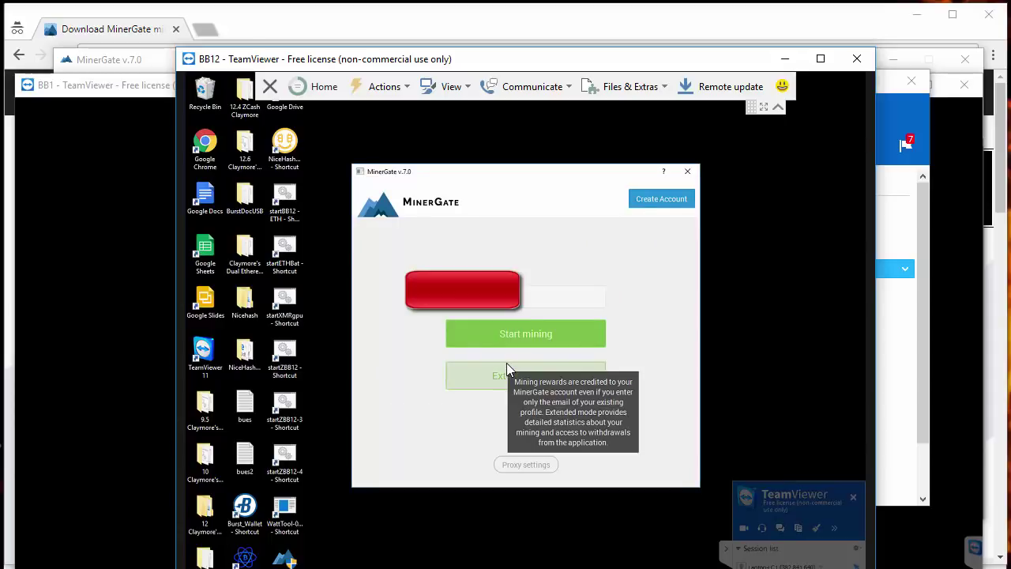
Enter the account e-mail in MinerGate on BB12, start mining, and move its window clear of the TeamViewer toolbar
{"action": "key", "text": "ctrl+v"}
{"action": "left_click", "coordinate": [508, 338]}
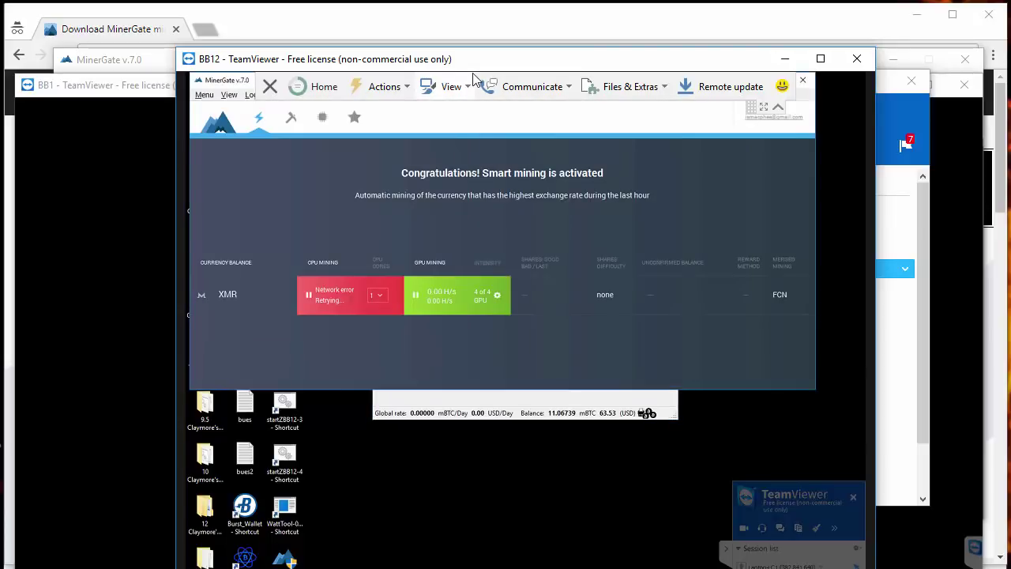
{"action": "left_click_drag", "start_coordinate": [231, 79], "coordinate": [260, 153]}
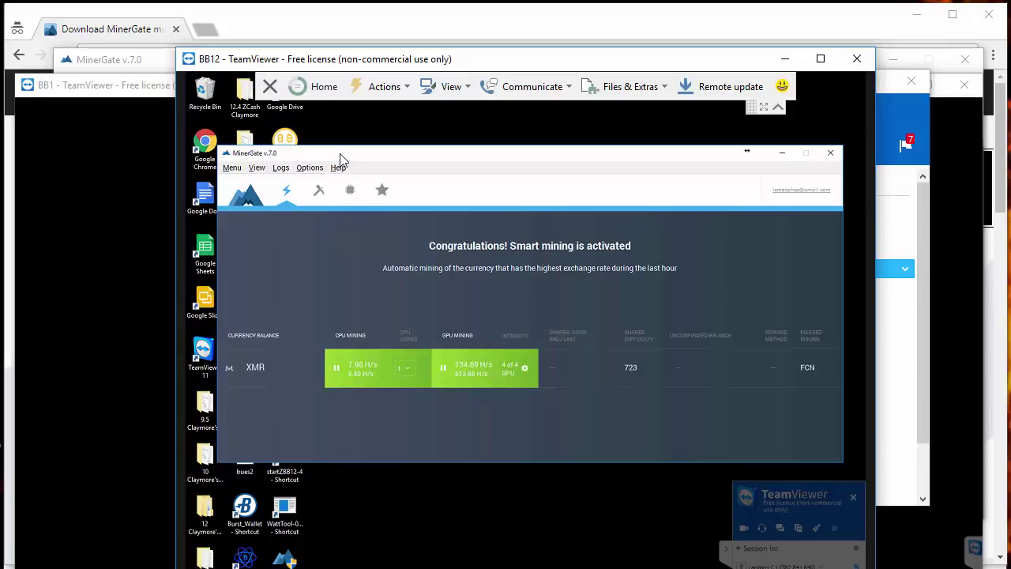
{"action": "left_click_drag", "start_coordinate": [340, 154], "coordinate": [434, 154]}
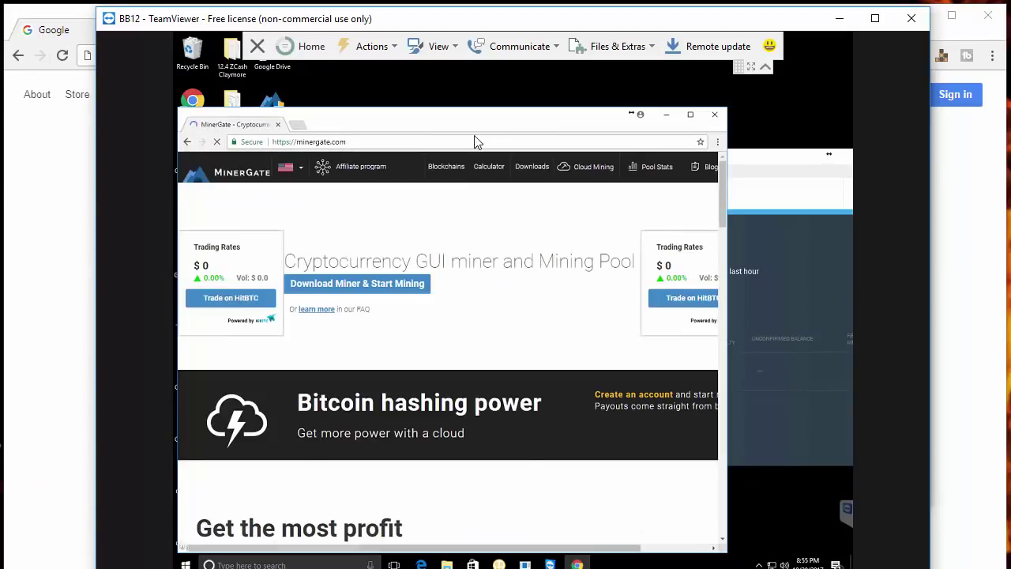
Open the Downloads page of minergate.com on BB12 and follow its Alternative miners link
{"action": "left_click", "coordinate": [531, 171]}
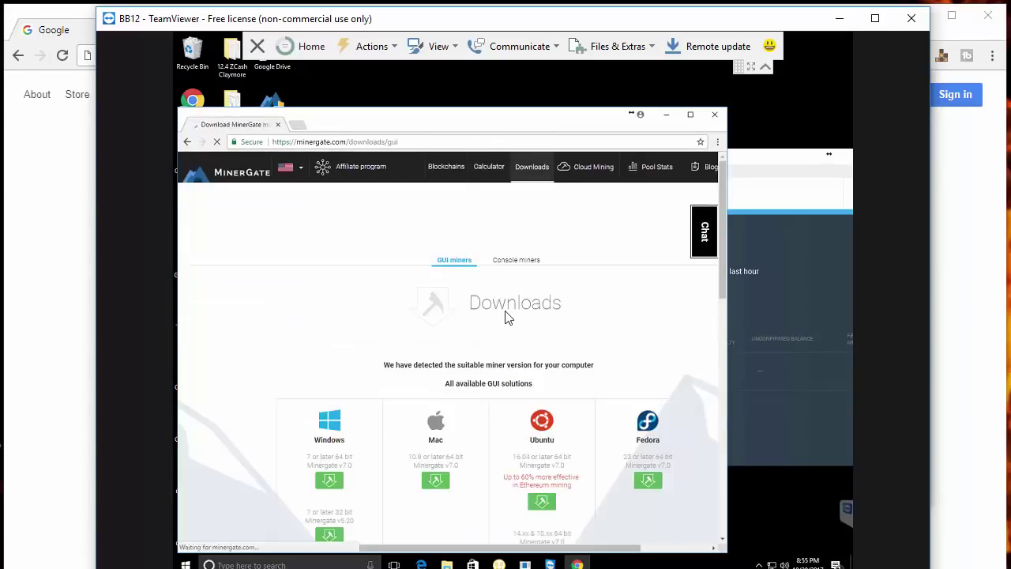
{"action": "scroll", "coordinate": [507, 317], "scroll_direction": "down", "scroll_amount": 3}
{"action": "scroll", "coordinate": [506, 318], "scroll_direction": "down", "scroll_amount": 5}
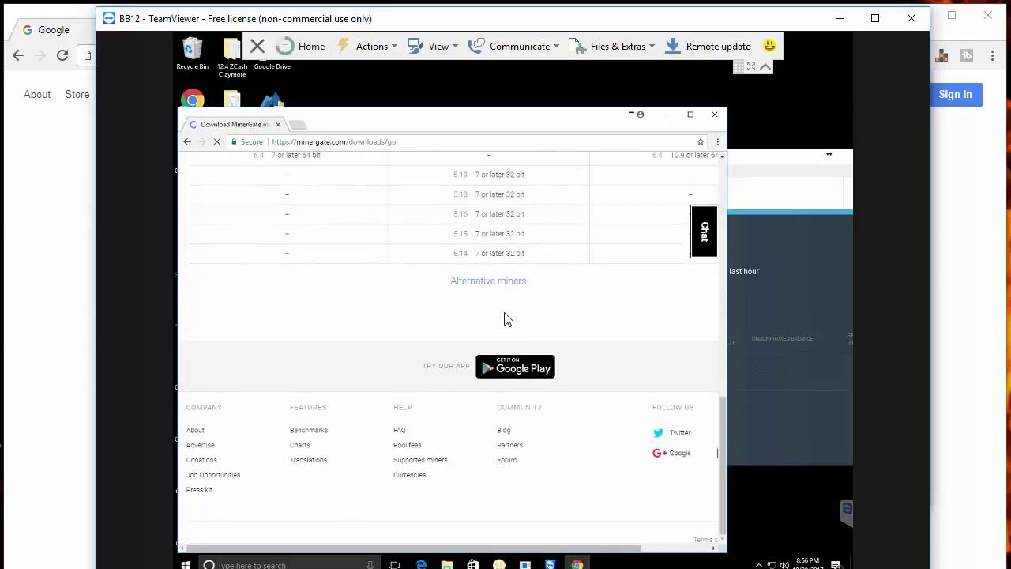
{"action": "scroll", "coordinate": [505, 316], "scroll_direction": "up", "scroll_amount": 4}
{"action": "scroll", "coordinate": [506, 387], "scroll_direction": "down", "scroll_amount": 4}
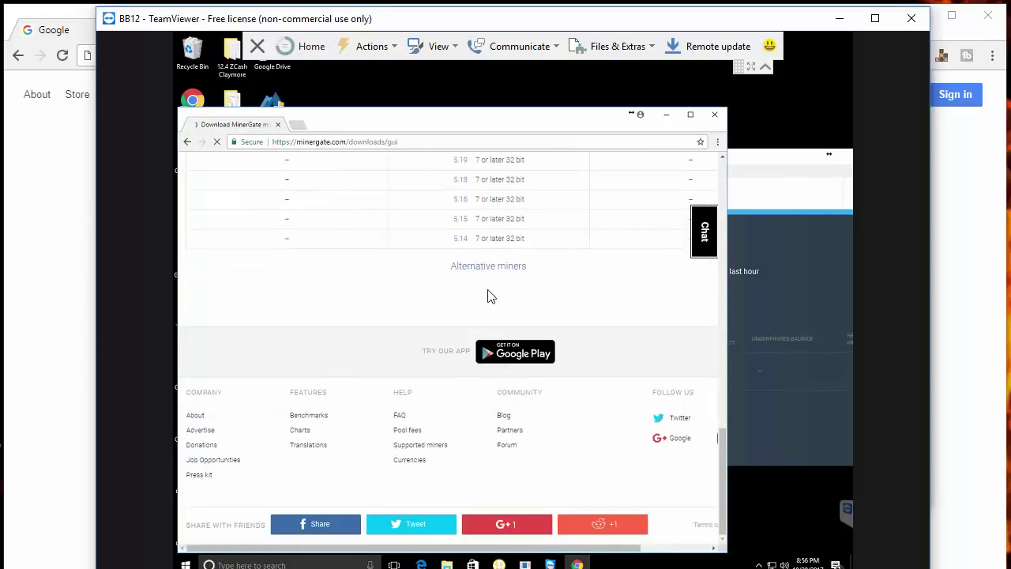
{"action": "left_click", "coordinate": [493, 268]}
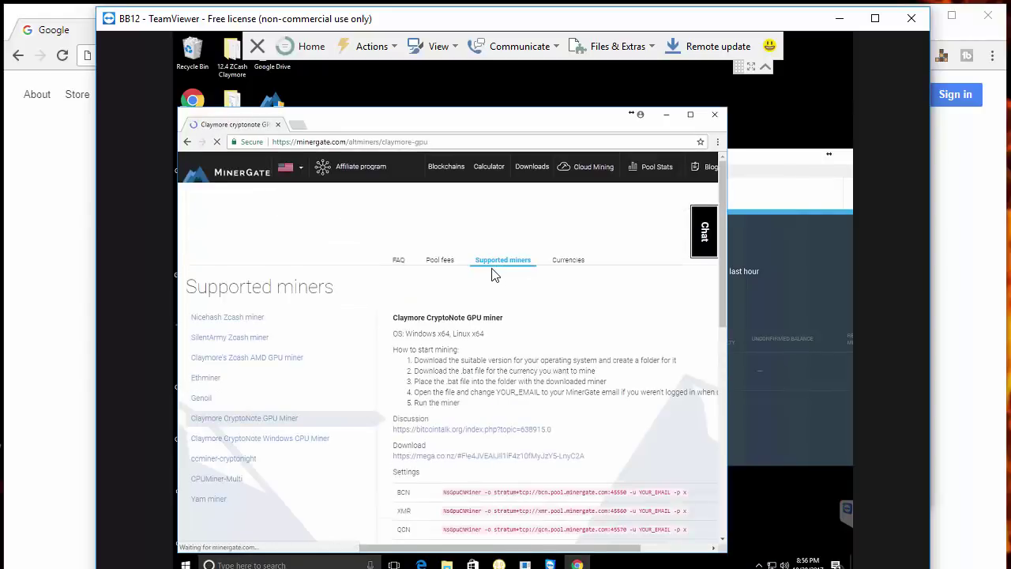
Copy the XMR command line from the Claymore CryptoNote GPU miner settings
{"action": "scroll", "coordinate": [282, 351], "scroll_direction": "down", "scroll_amount": 2}
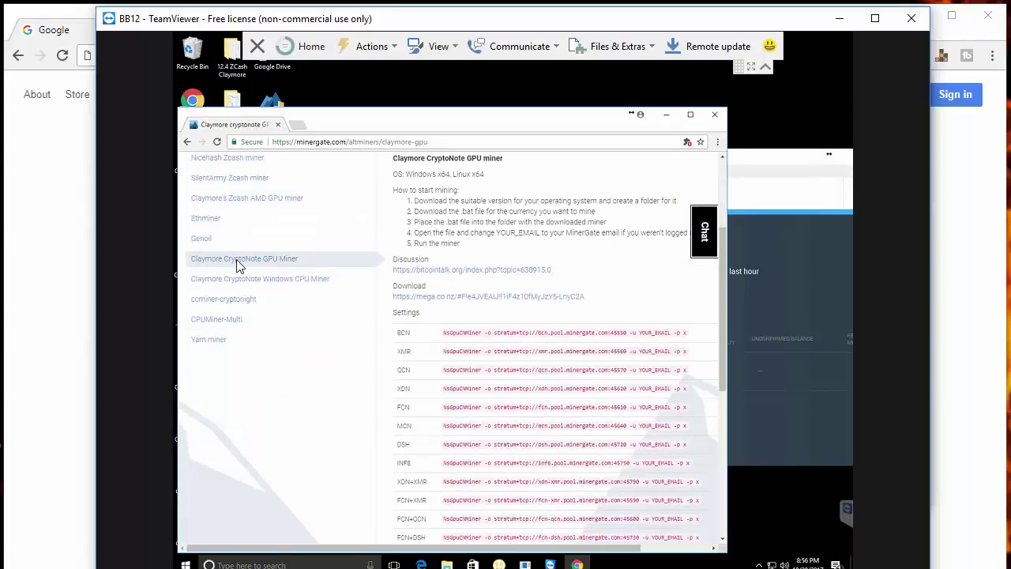
{"action": "scroll", "coordinate": [237, 264], "scroll_direction": "up", "scroll_amount": 3}
{"action": "scroll", "coordinate": [462, 304], "scroll_direction": "down", "scroll_amount": 1}
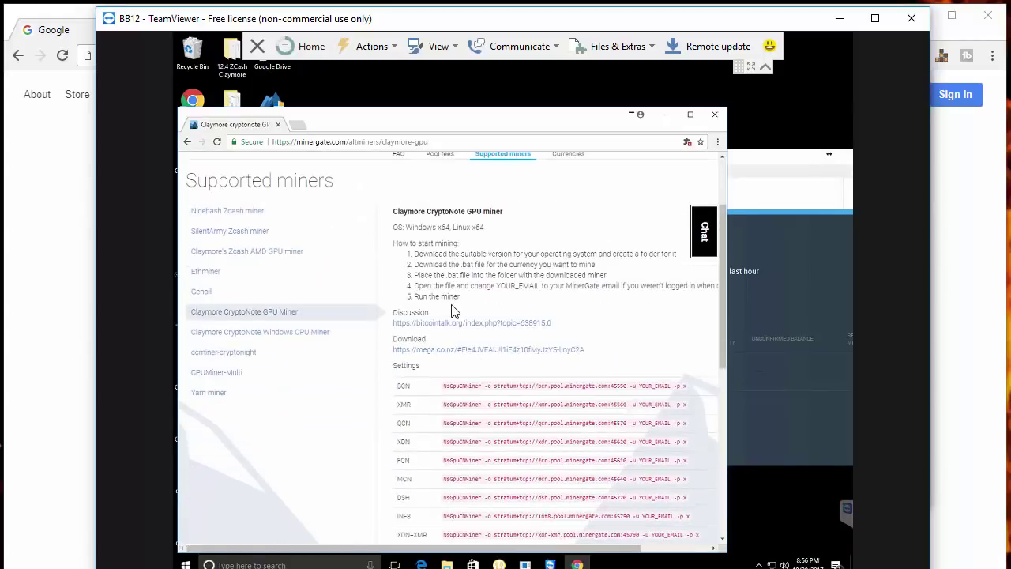
{"action": "scroll", "coordinate": [452, 293], "scroll_direction": "down", "scroll_amount": 1}
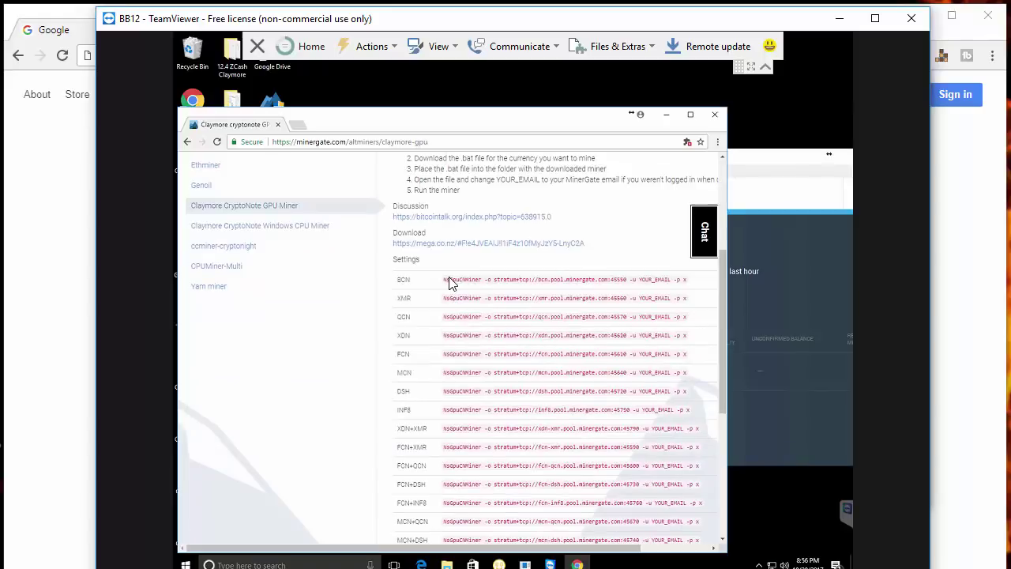
{"action": "scroll", "coordinate": [450, 283], "scroll_direction": "up", "scroll_amount": 1}
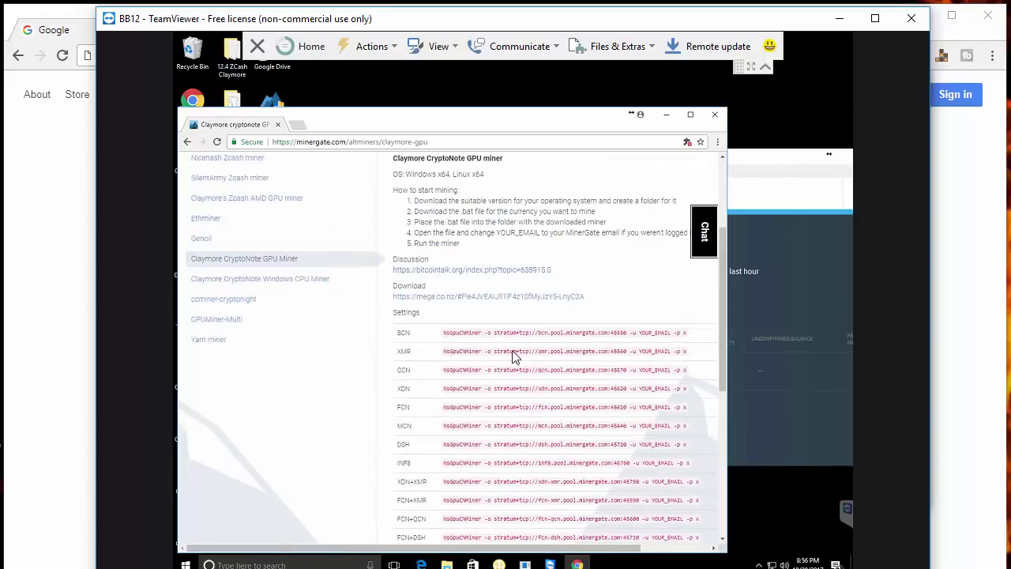
{"action": "scroll", "coordinate": [455, 356], "scroll_direction": "down", "scroll_amount": 1}
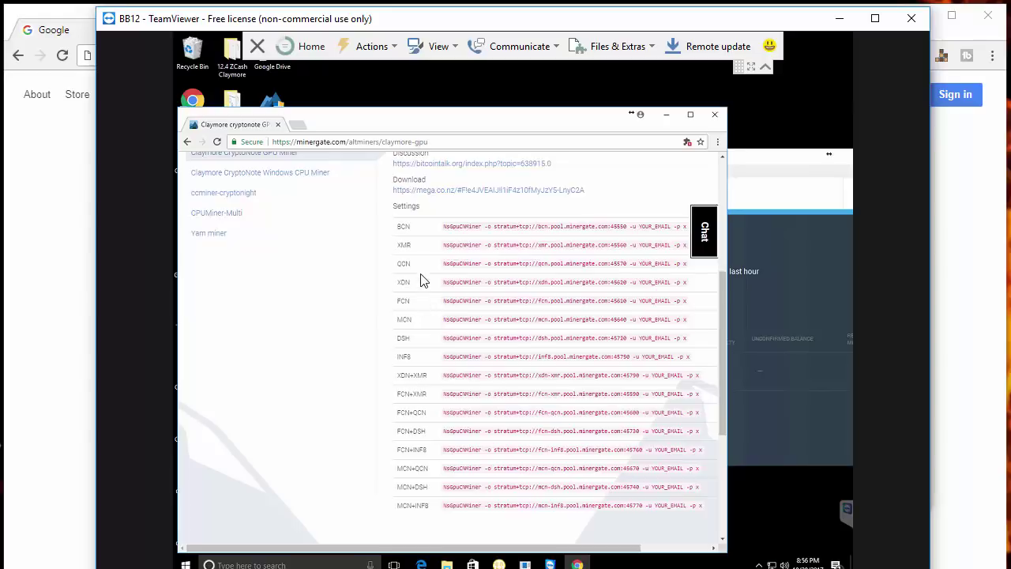
{"action": "left_click_drag", "start_coordinate": [439, 249], "coordinate": [686, 253]}
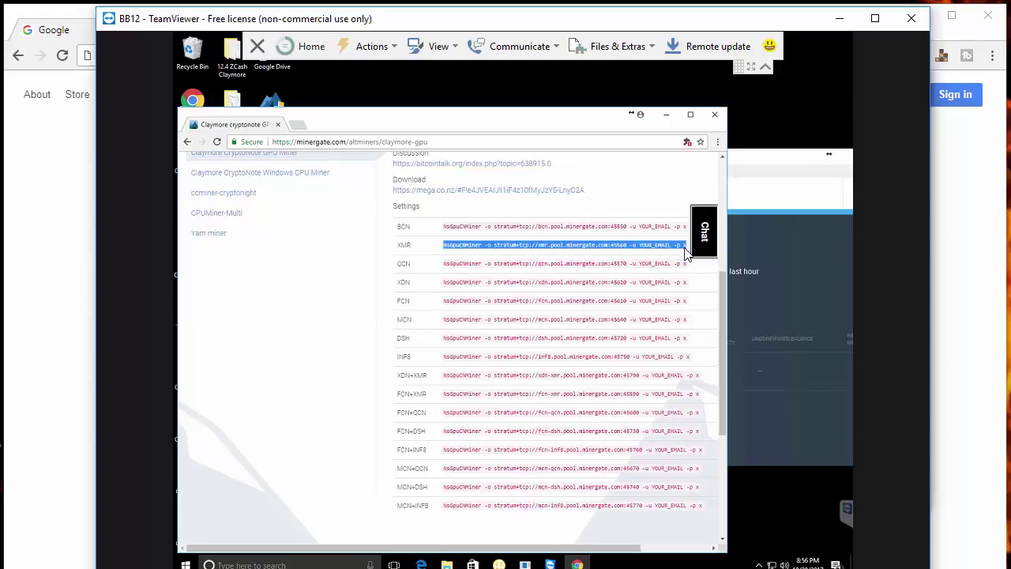
{"action": "right_click", "coordinate": [686, 252]}
{"action": "left_click", "coordinate": [646, 256]}
Search for notepad on BB12 and open a blank Notepad document
{"action": "left_click", "coordinate": [185, 565]}
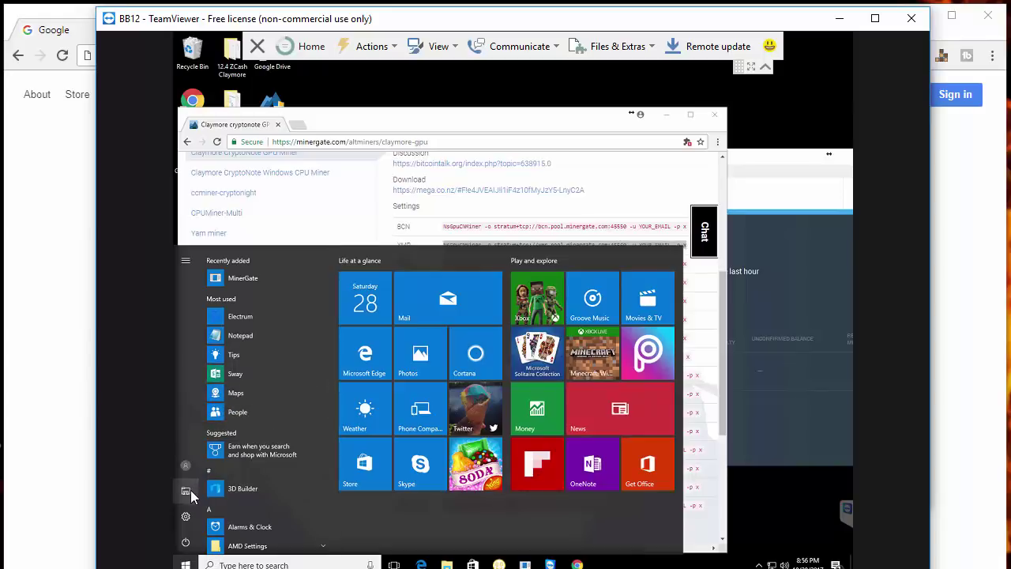
{"action": "left_click", "coordinate": [221, 565]}
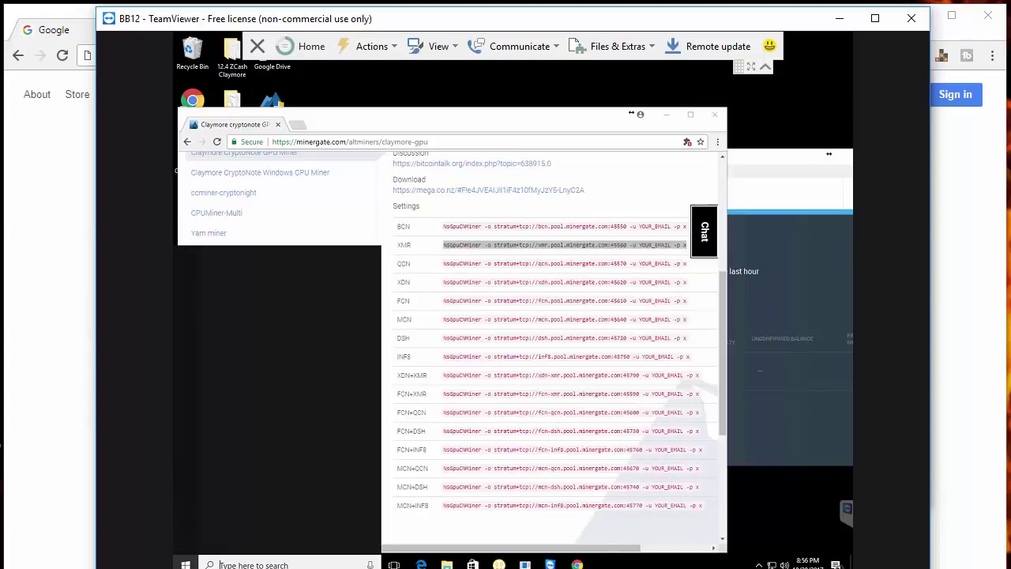
{"action": "type", "text": "n"}
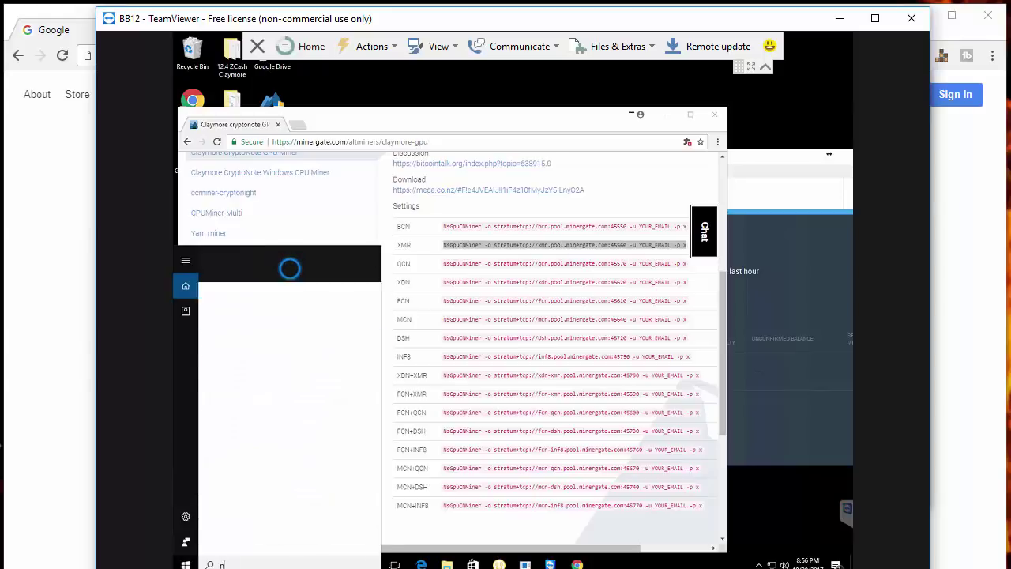
{"action": "type", "text": "otepad"}
{"action": "key", "text": "Return"}
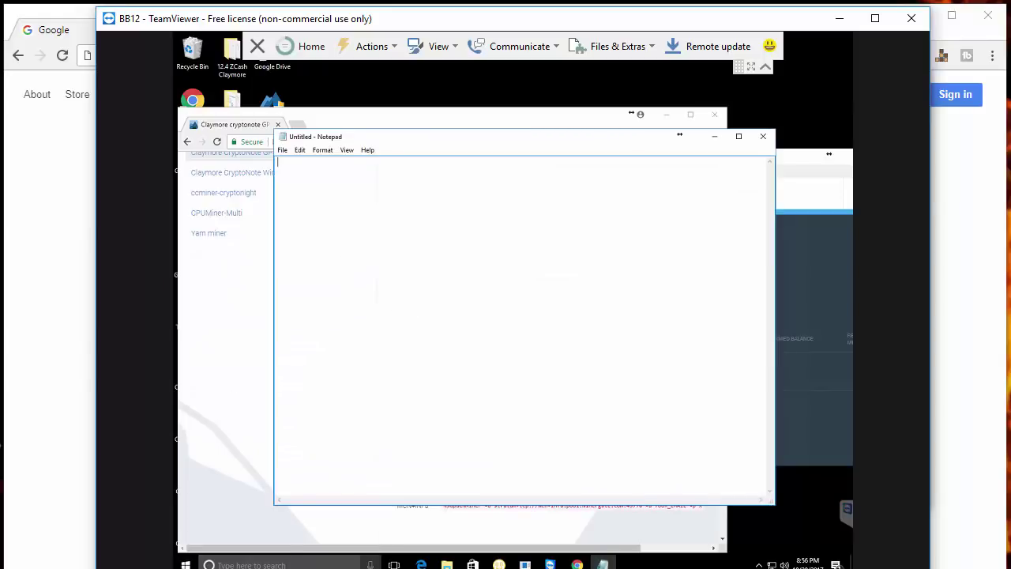
Paste the copied NsGpuCNMiner command into the Notepad document and remove the blank space before it
{"action": "right_click", "coordinate": [380, 209]}
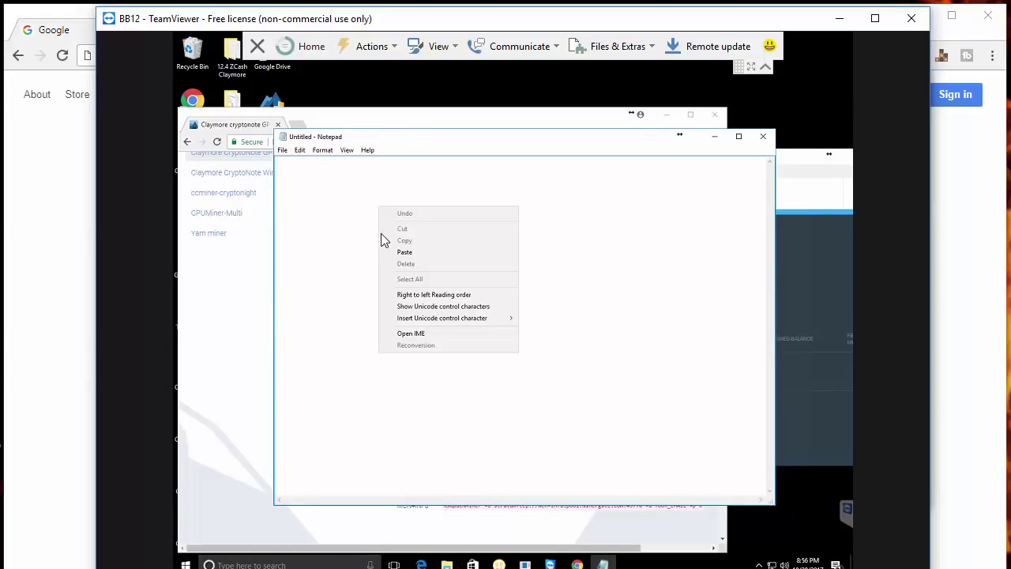
{"action": "left_click", "coordinate": [411, 253]}
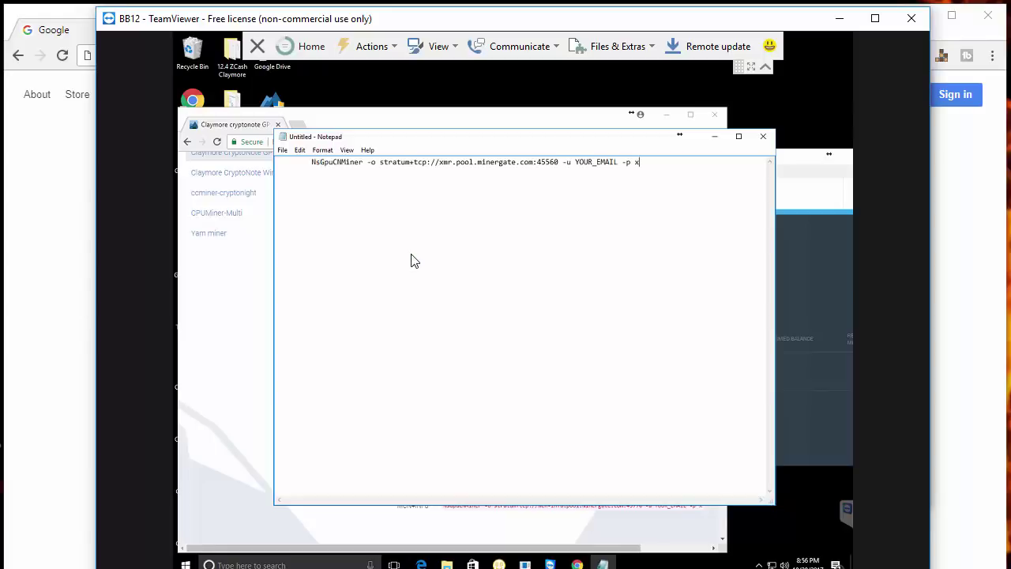
{"action": "left_click", "coordinate": [314, 163]}
{"action": "left_click_drag", "start_coordinate": [313, 164], "coordinate": [281, 168]}
{"action": "key", "text": "BackSpace"}
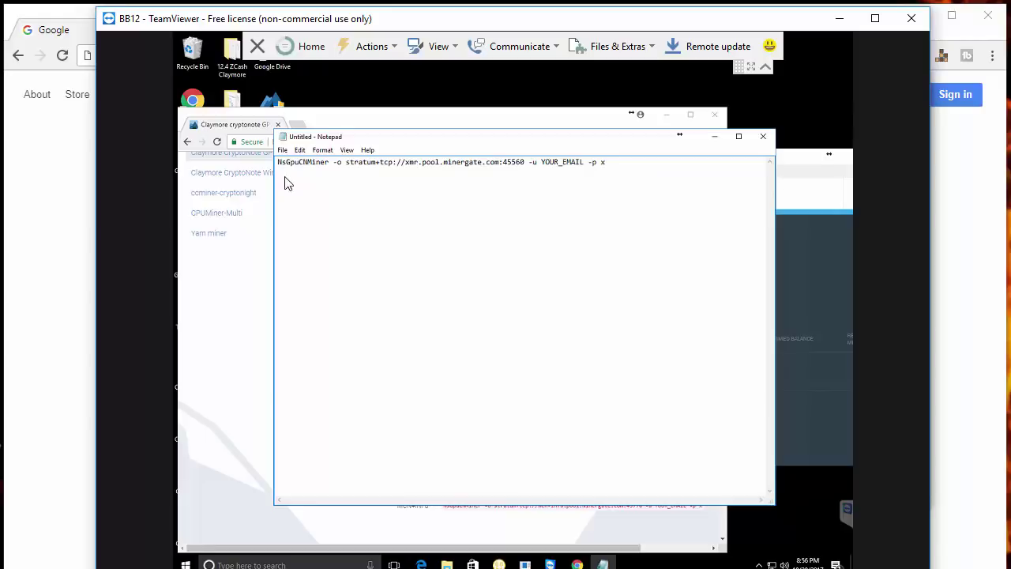
Save the Notepad document to the Desktop as ClaymoreXMR.bat with the file type All Files
{"action": "left_click", "coordinate": [282, 150]}
{"action": "left_click", "coordinate": [299, 197]}
{"action": "left_click", "coordinate": [353, 373]}
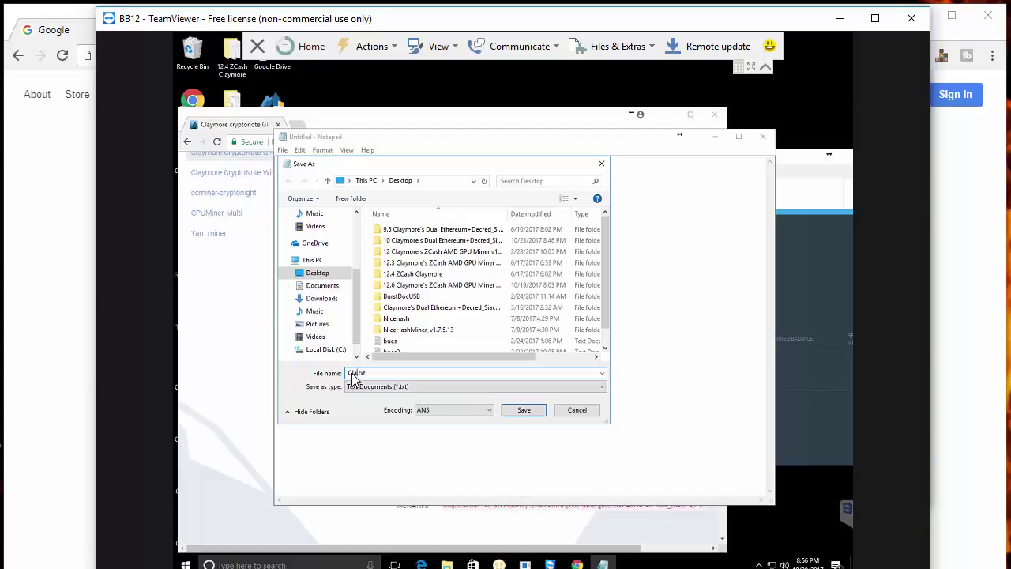
{"action": "type", "text": "ClaymoreXMR.bat"}
{"action": "left_click", "coordinate": [395, 387]}
{"action": "left_click", "coordinate": [393, 405]}
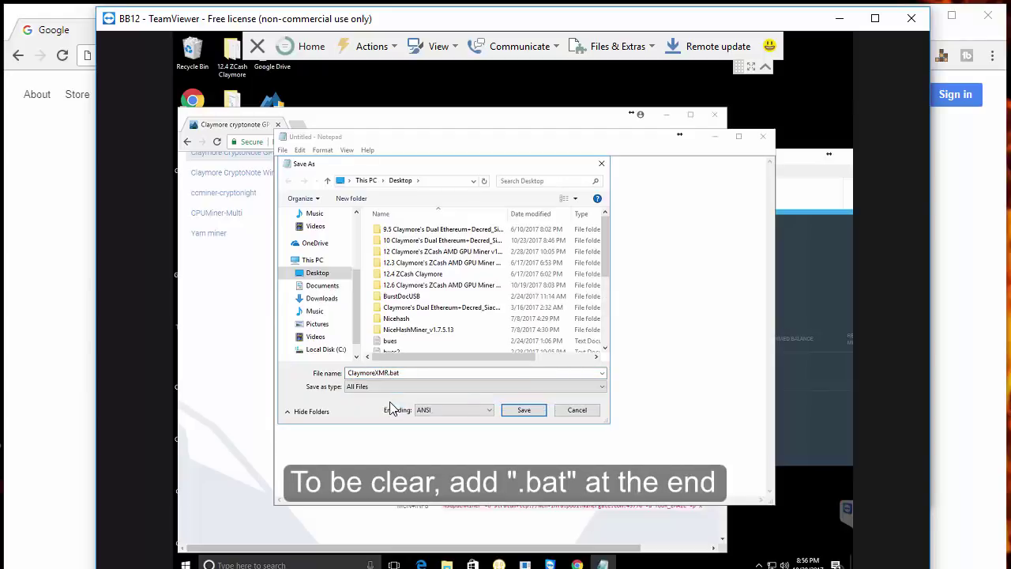
{"action": "left_click", "coordinate": [321, 274]}
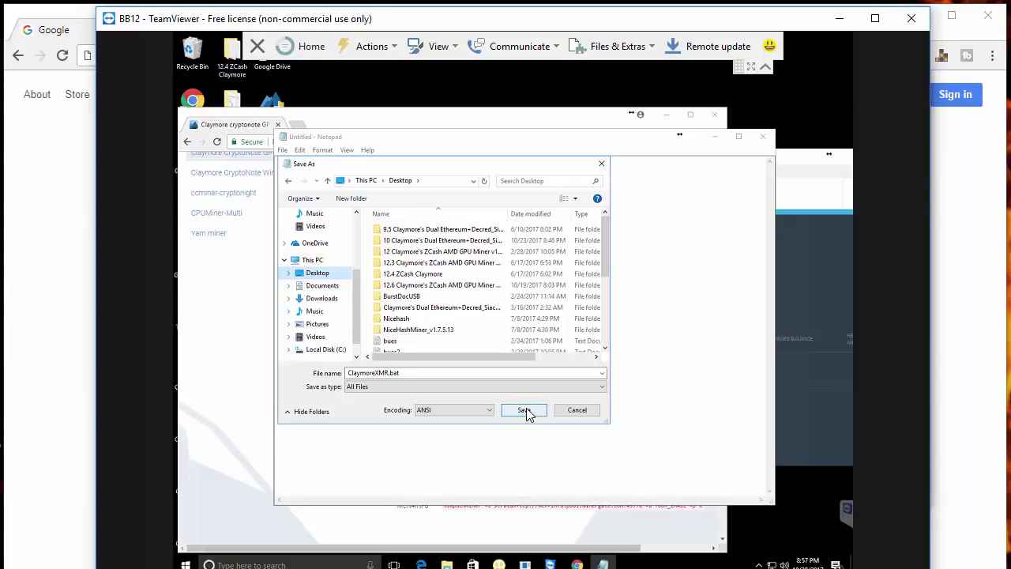
{"action": "left_click", "coordinate": [527, 411]}
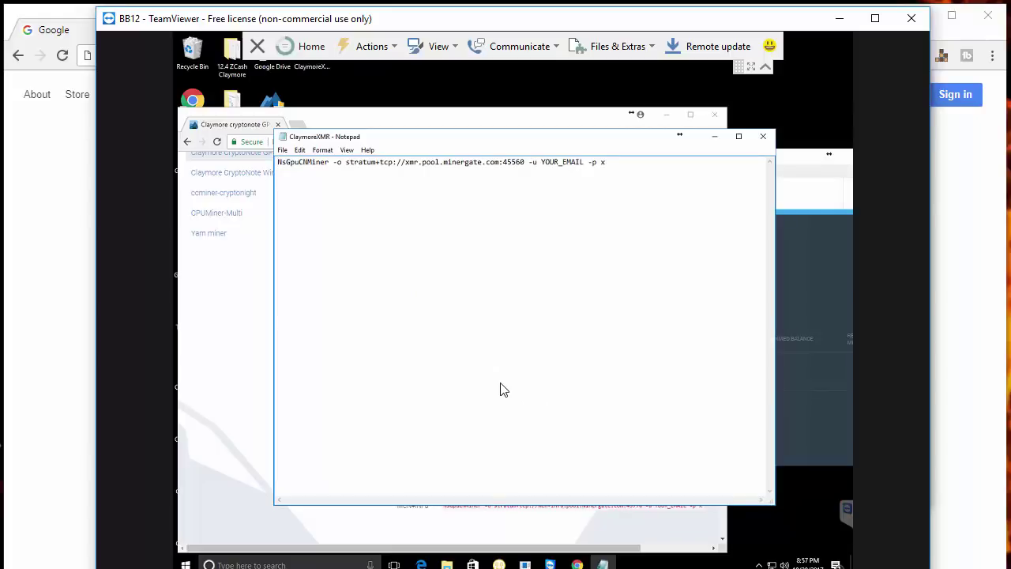
Replace YOUR_EMAIL in ClaymoreXMR.bat with the MinerGate account e-mail, then close Notepad and save the changes
{"action": "left_click_drag", "start_coordinate": [542, 167], "coordinate": [584, 169]}
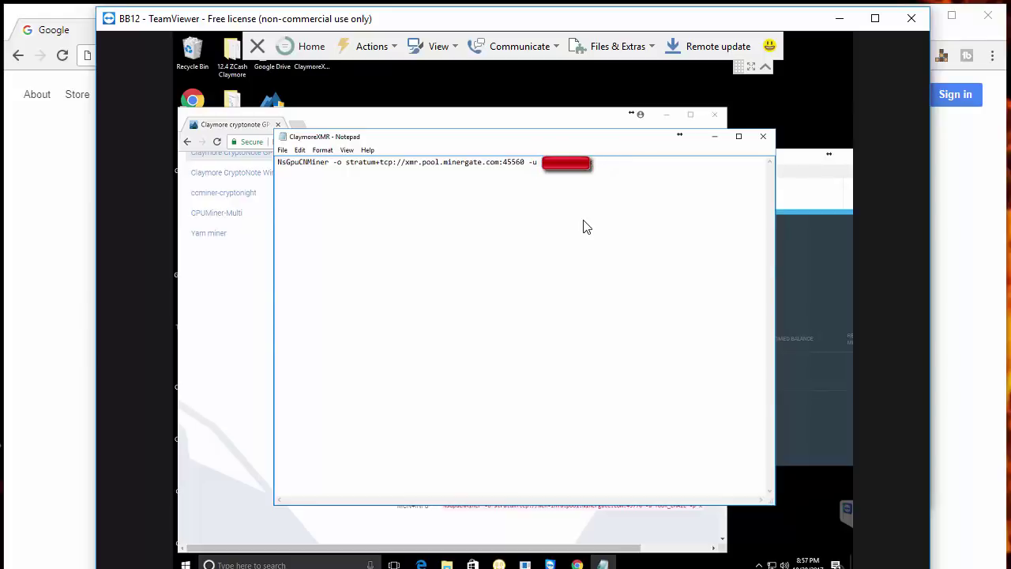
{"action": "type", "text": "l.com -p x"}
{"action": "left_click", "coordinate": [763, 136]}
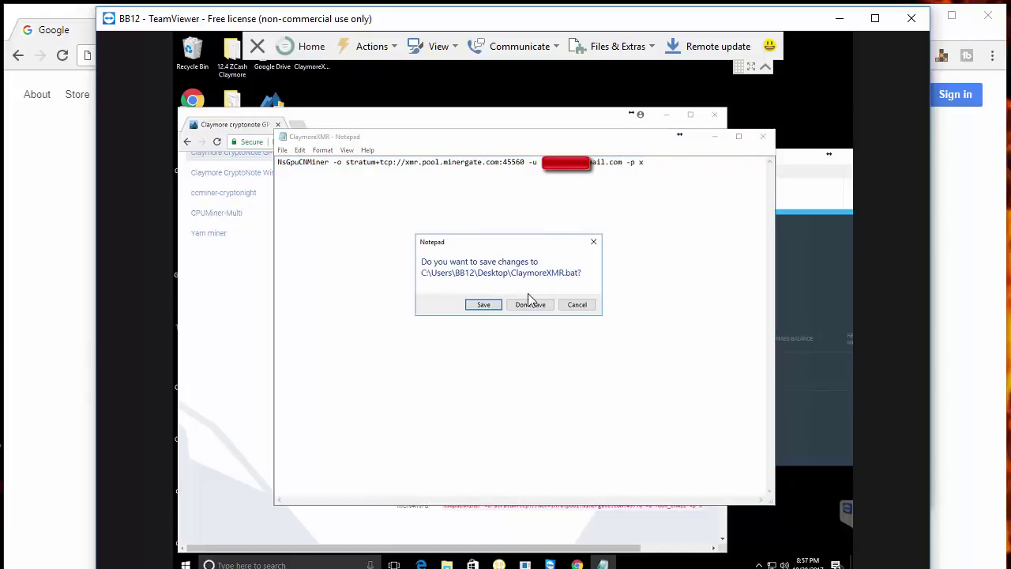
{"action": "left_click", "coordinate": [495, 305]}
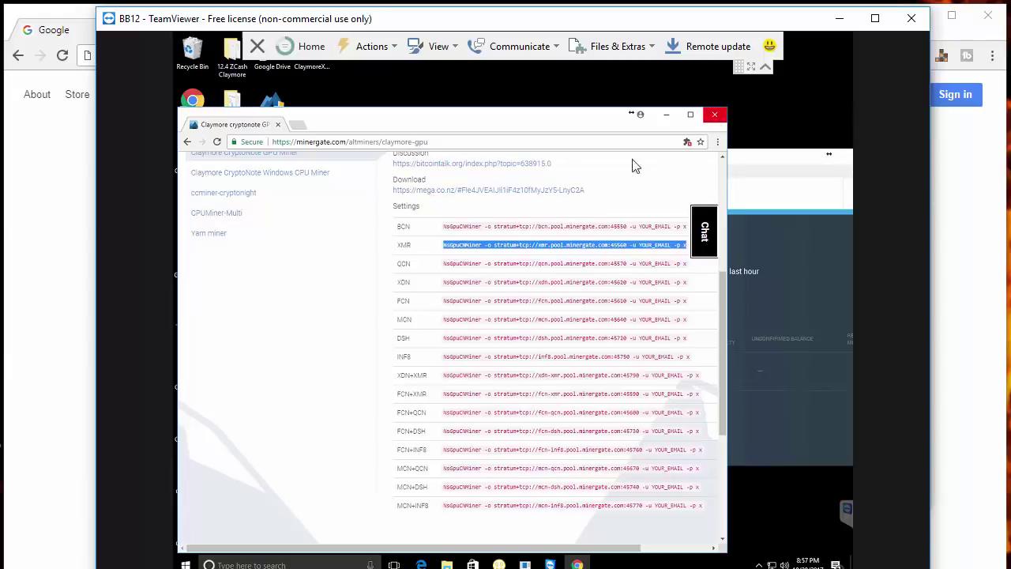
Open the miner's Bitcointalk discussion, follow its MEGA link, and download the 572 KB Claymore's CryptoNote AMD GPU archive
{"action": "left_click", "coordinate": [444, 166]}
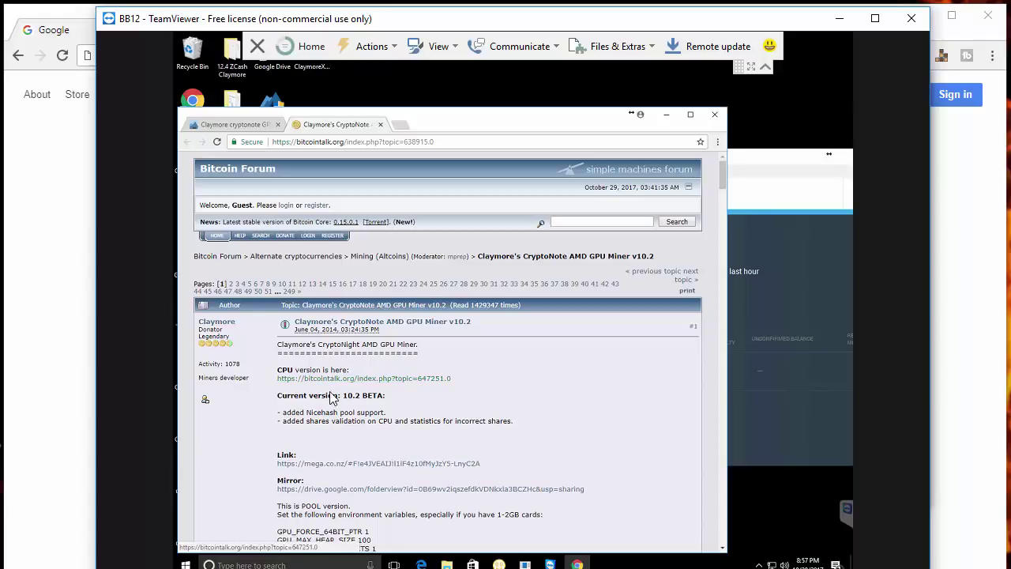
{"action": "scroll", "coordinate": [350, 381], "scroll_direction": "down", "scroll_amount": 2}
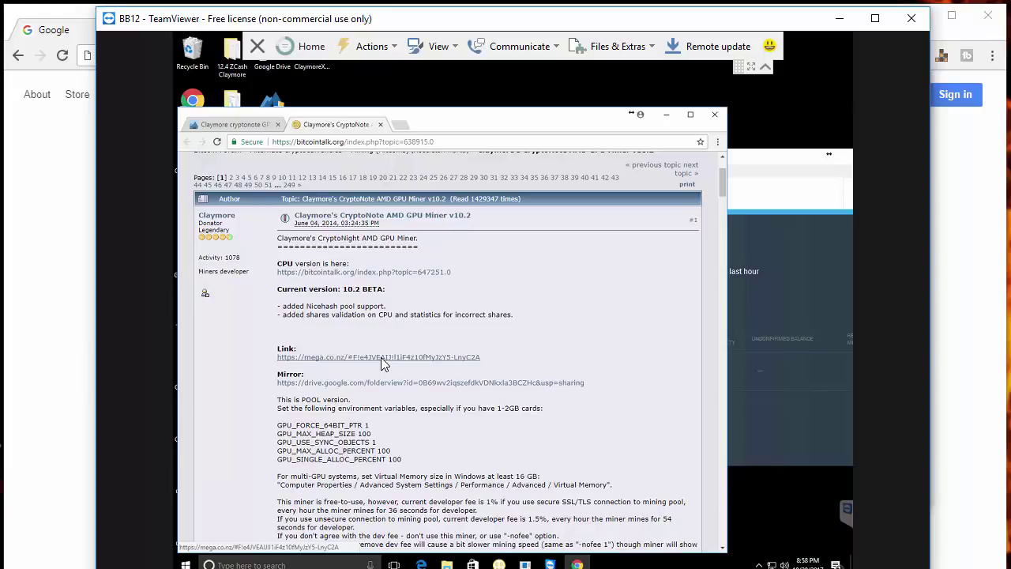
{"action": "left_click", "coordinate": [381, 357]}
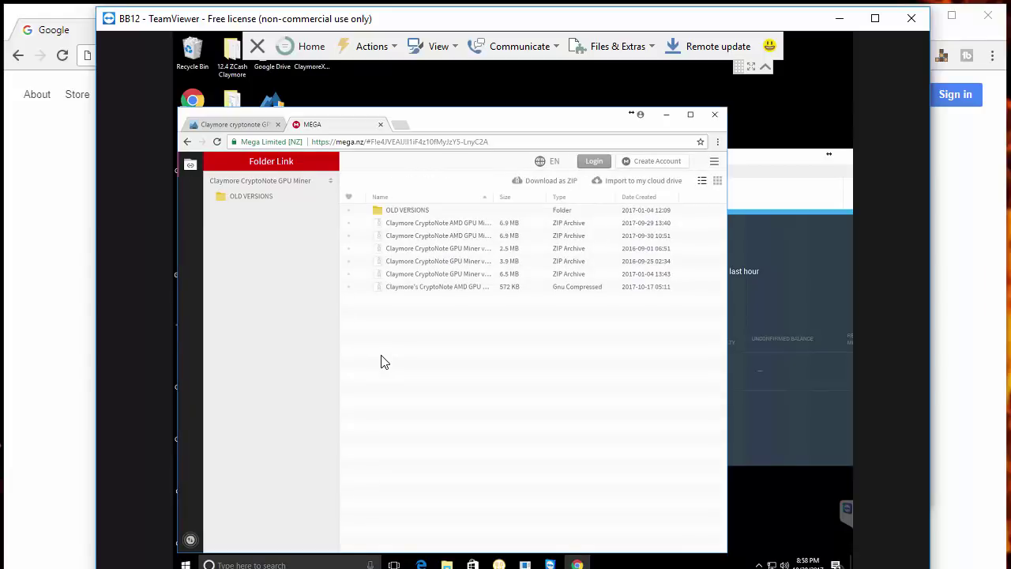
{"action": "double_click", "coordinate": [452, 288]}
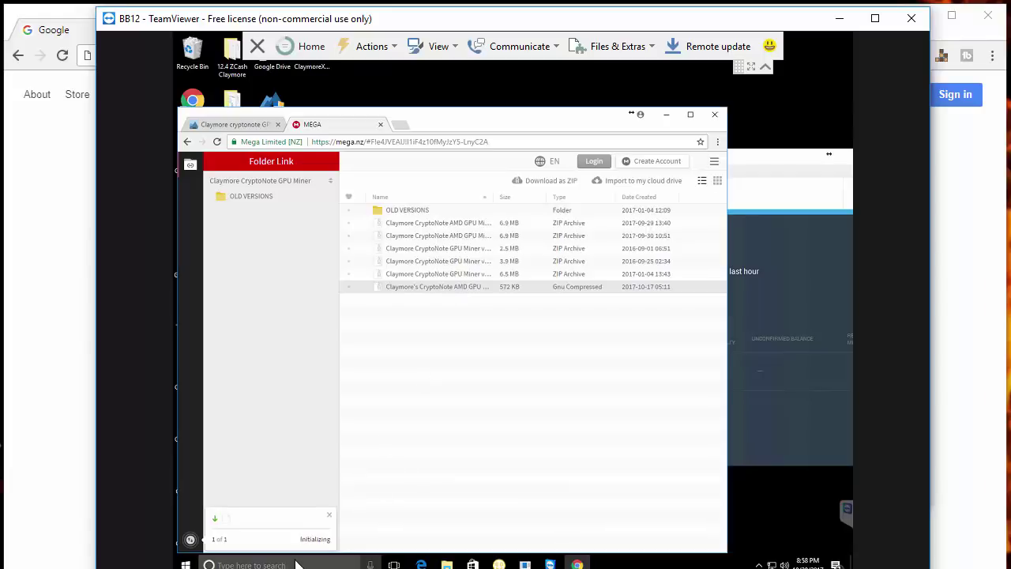
Search BB12 for sleep, check its Power & sleep settings, and close them
{"action": "left_click", "coordinate": [261, 564]}
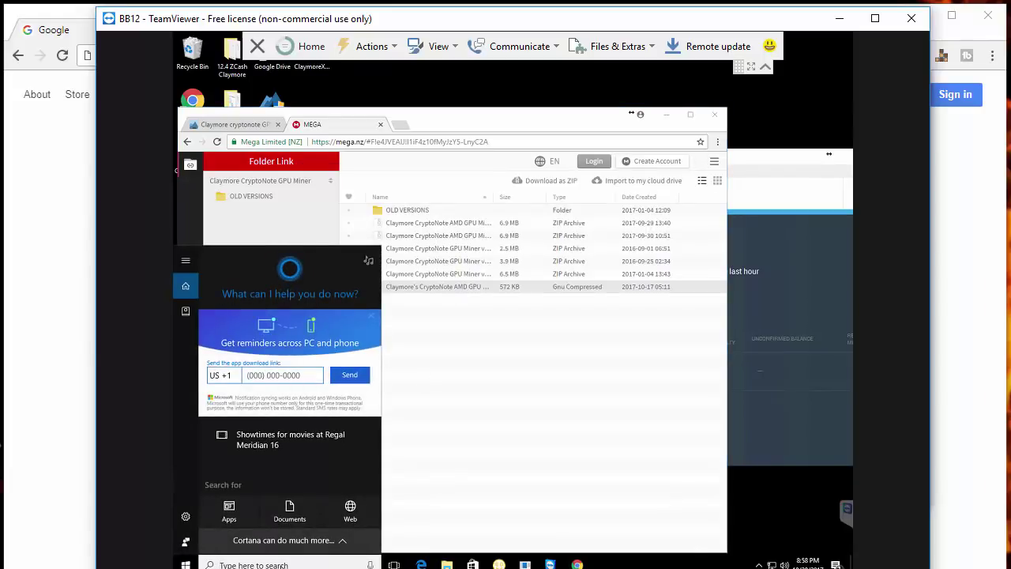
{"action": "type", "text": "sleep"}
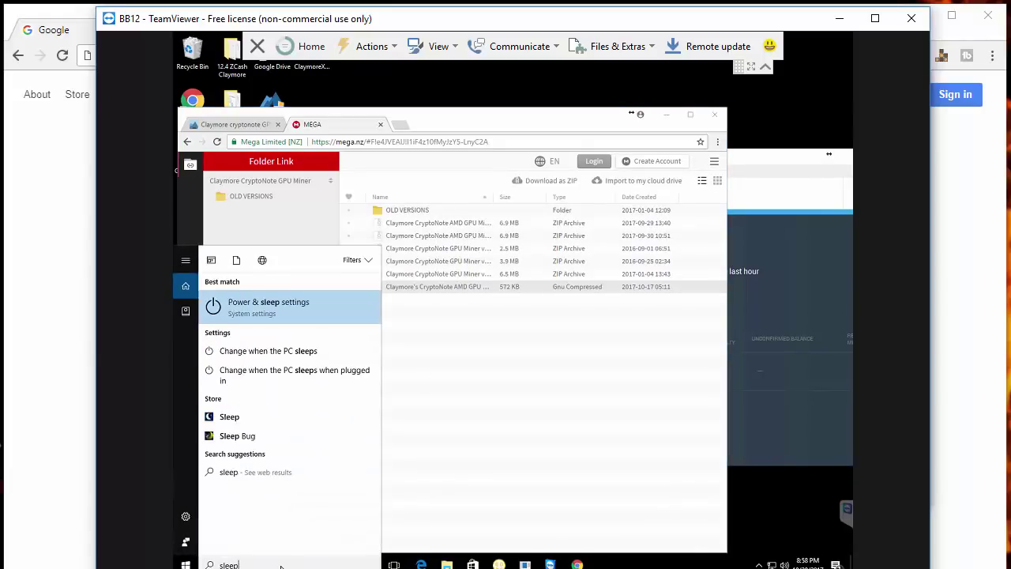
{"action": "left_click", "coordinate": [296, 307]}
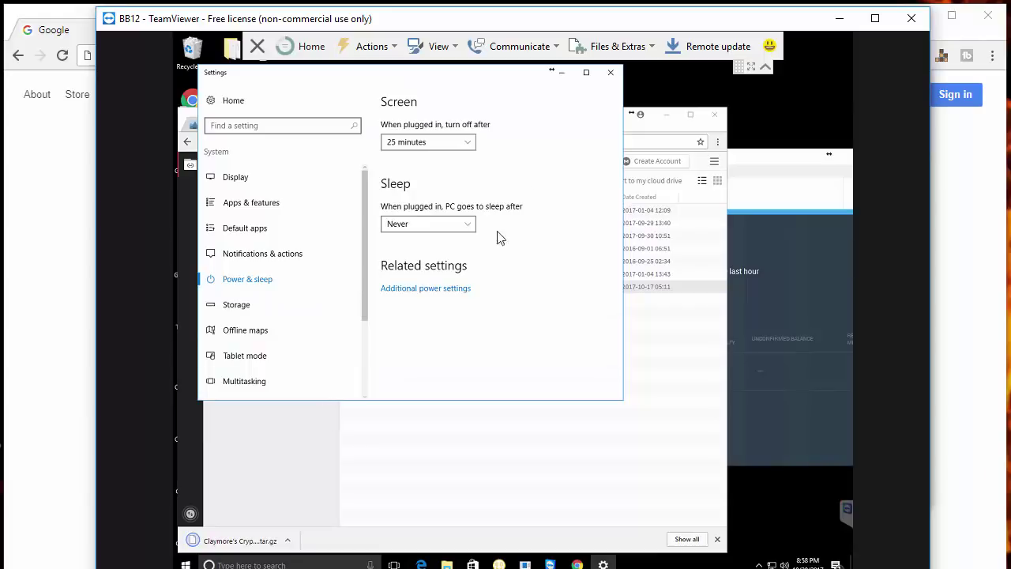
{"action": "left_click", "coordinate": [611, 73]}
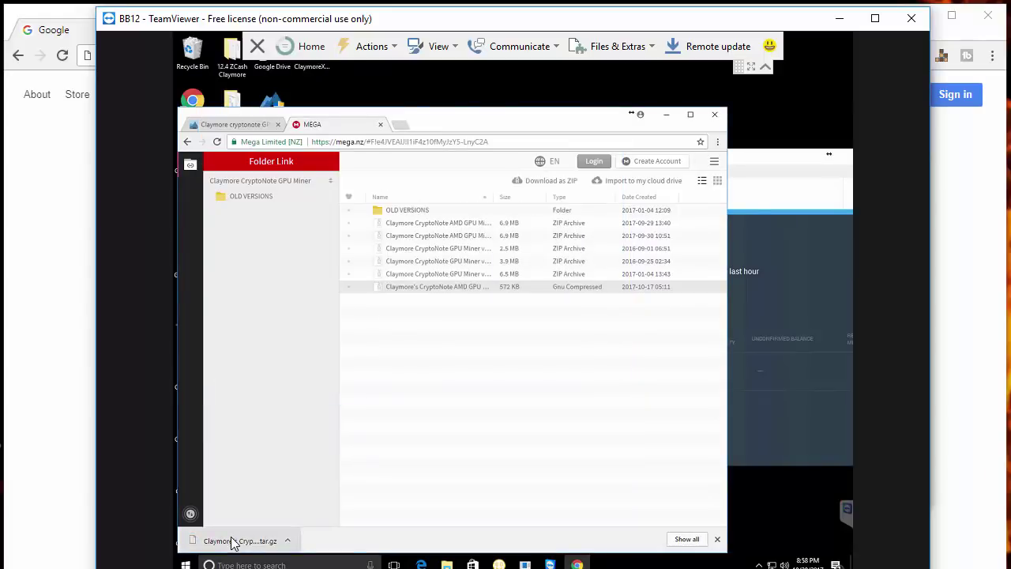
Search BB12 for update, review the Windows Update settings and their advanced options, and close the settings
{"action": "left_click", "coordinate": [230, 565]}
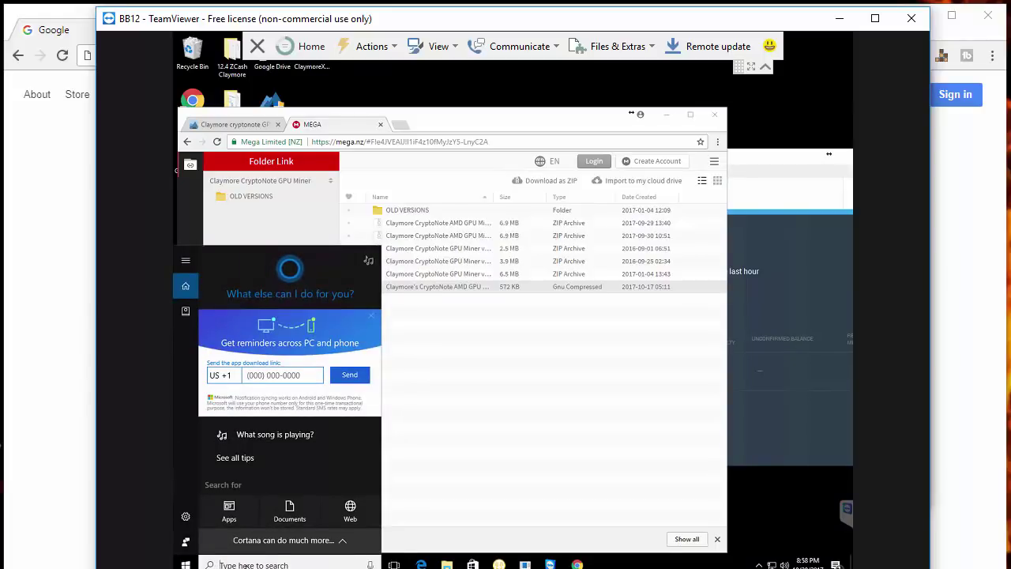
{"action": "type", "text": "update"}
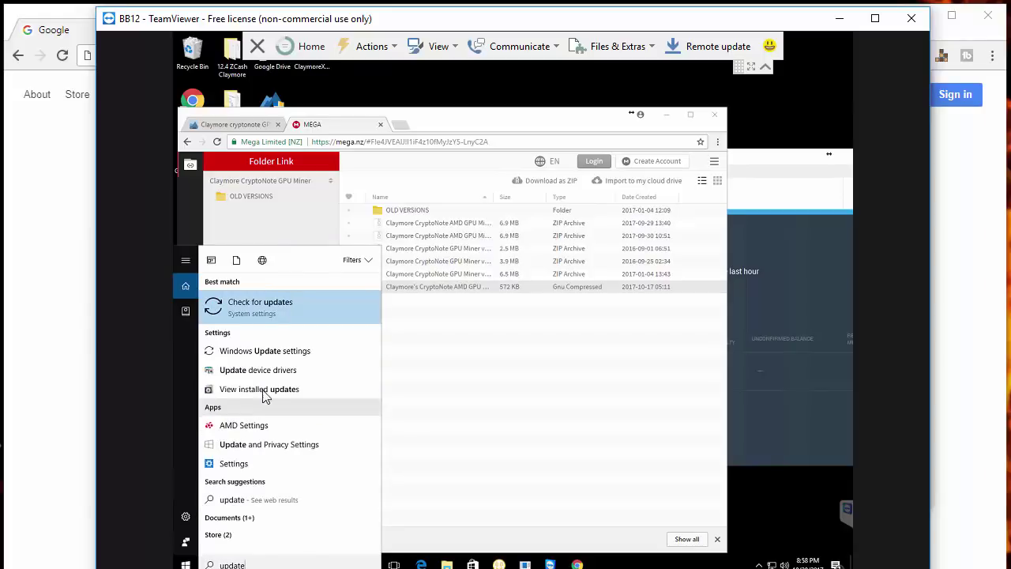
{"action": "left_click", "coordinate": [266, 353]}
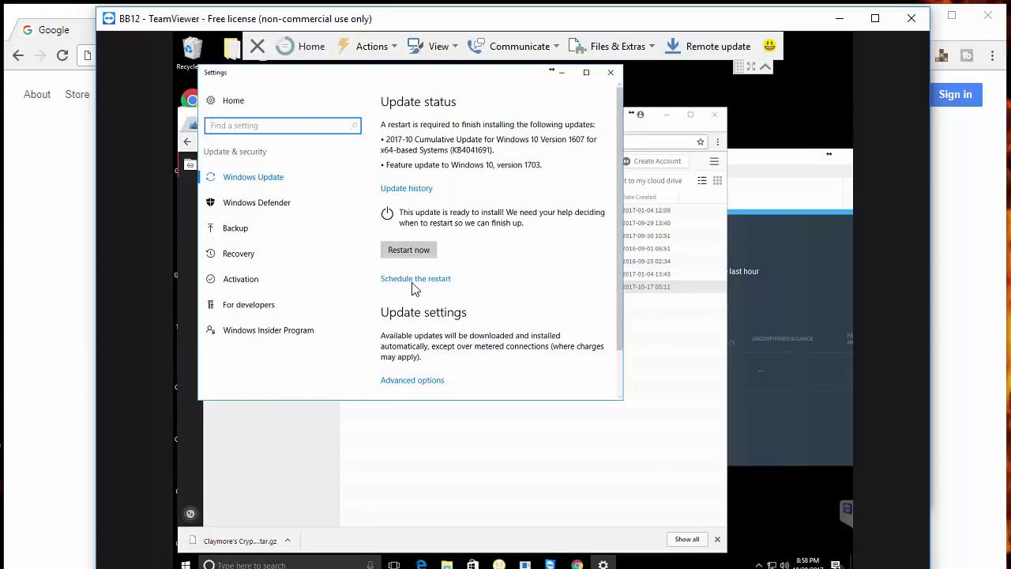
{"action": "left_click_drag", "start_coordinate": [375, 77], "coordinate": [401, 120]}
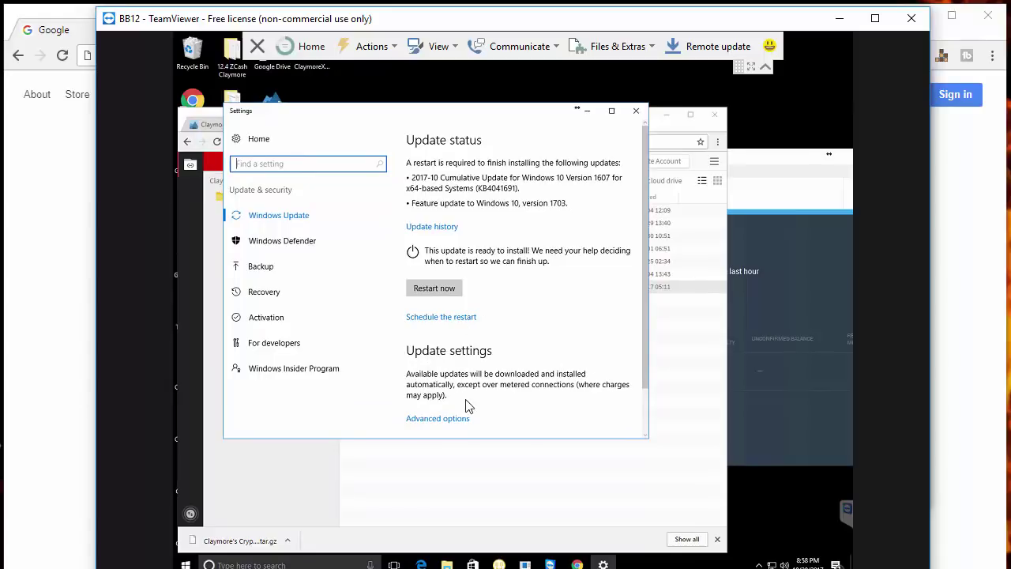
{"action": "left_click", "coordinate": [447, 419]}
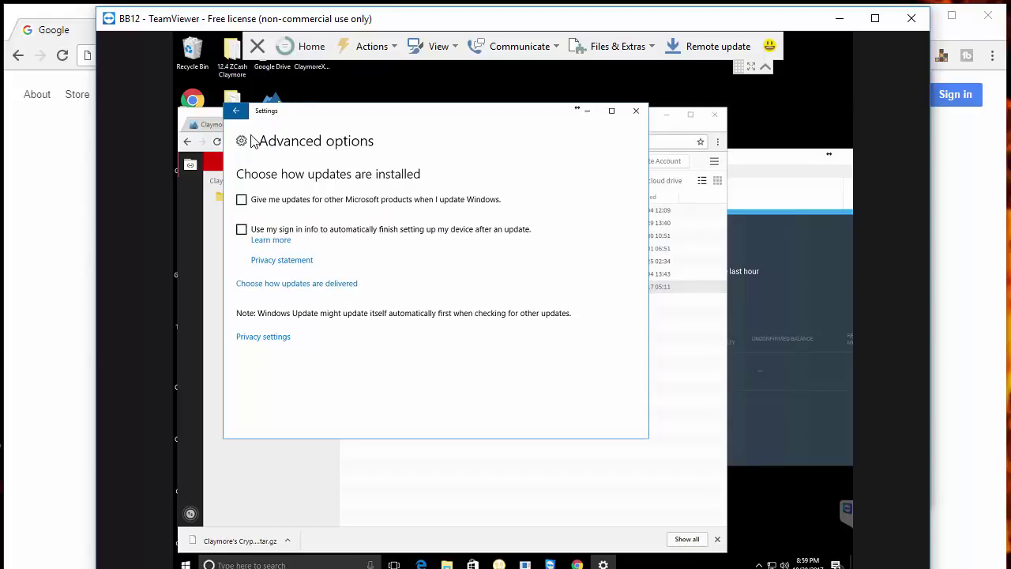
{"action": "left_click", "coordinate": [236, 112]}
{"action": "left_click", "coordinate": [637, 111]}
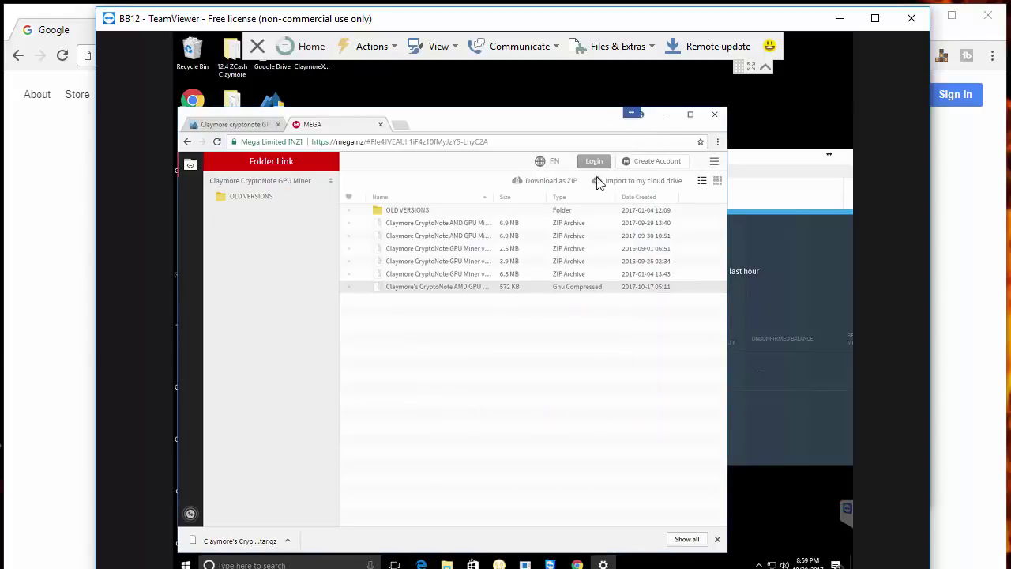
Show the downloaded Claymore .tar.gz archive in the Downloads folder and check the available options for extracting it
{"action": "right_click", "coordinate": [266, 549]}
{"action": "left_click", "coordinate": [310, 506]}
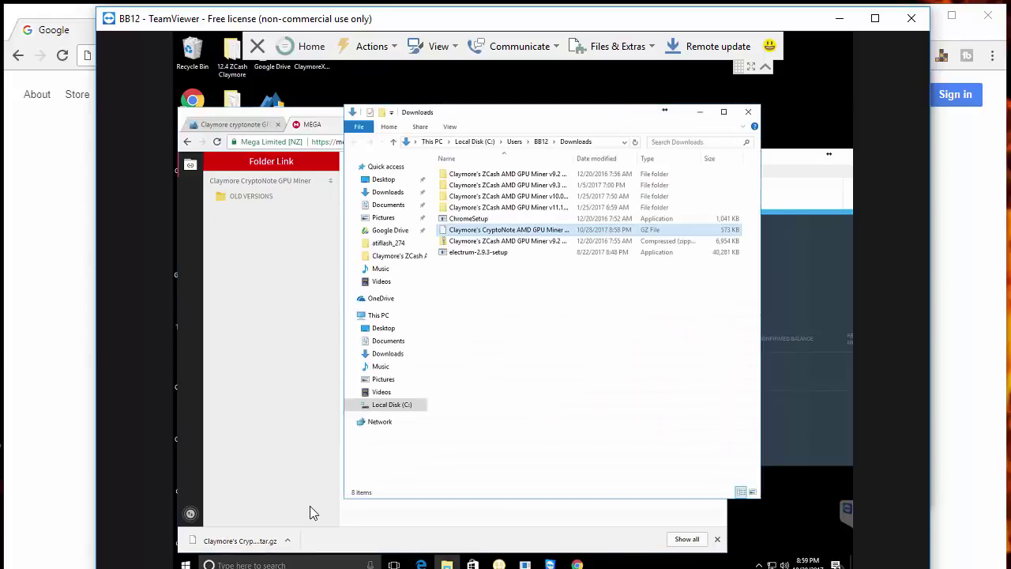
{"action": "right_click", "coordinate": [477, 231]}
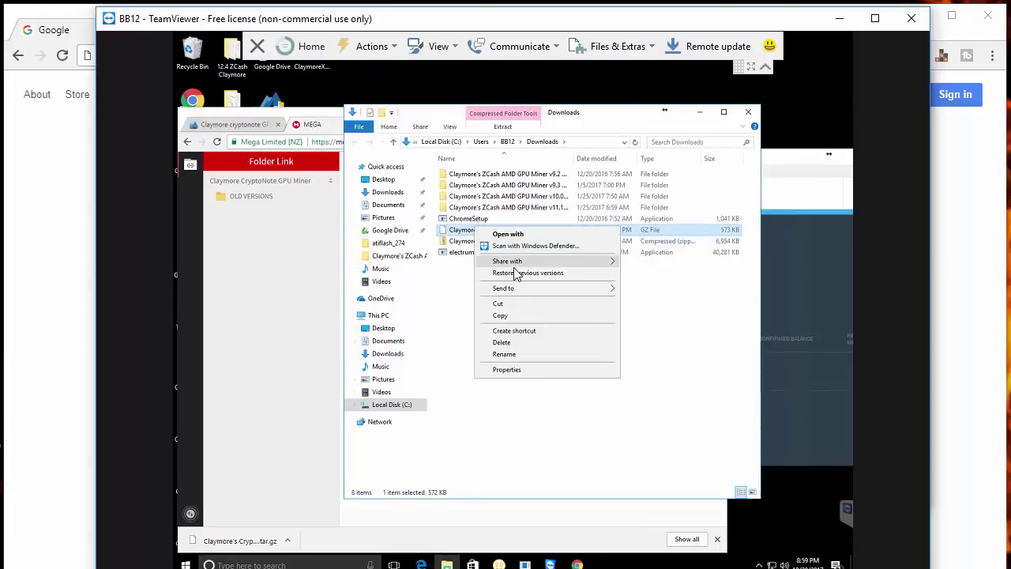
{"action": "left_click", "coordinate": [289, 542]}
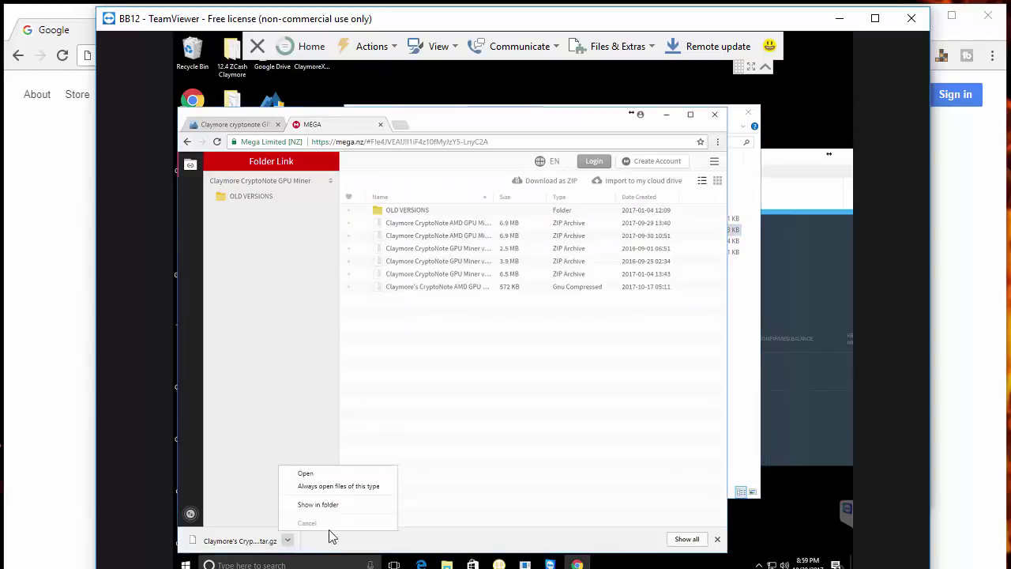
{"action": "left_click", "coordinate": [496, 326]}
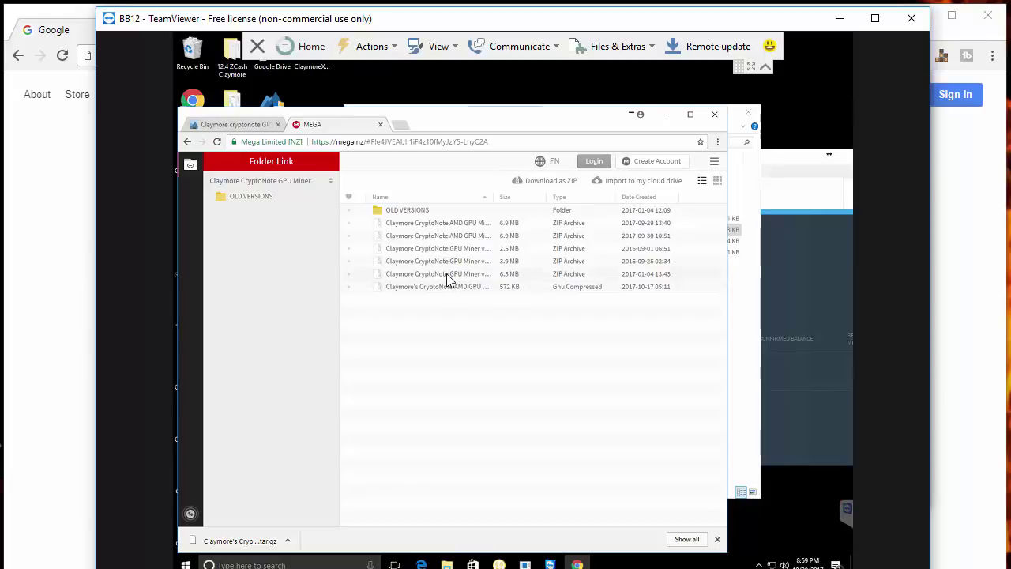
Download the 6.5 MB Claymore CryptoNote GPU Miner ZIP from the MEGA folder and review the Windows Defender threat alert
{"action": "double_click", "coordinate": [447, 275]}
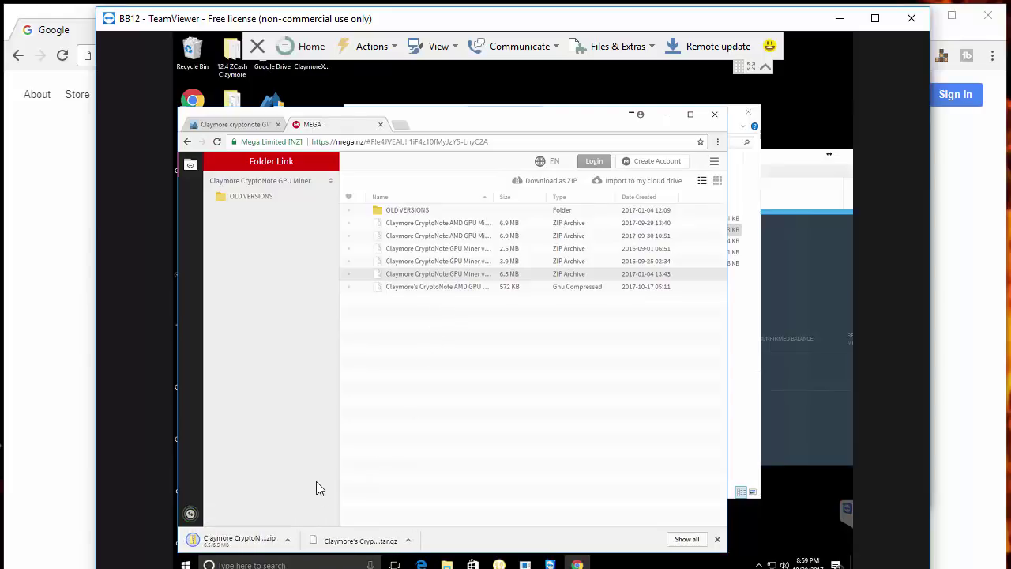
{"action": "left_click", "coordinate": [289, 539]}
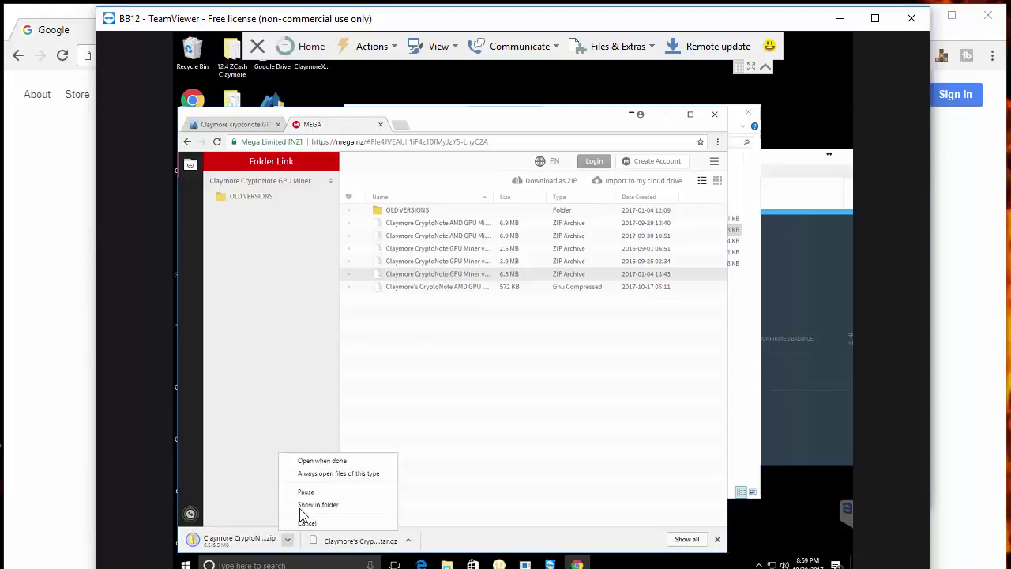
{"action": "left_click", "coordinate": [300, 507]}
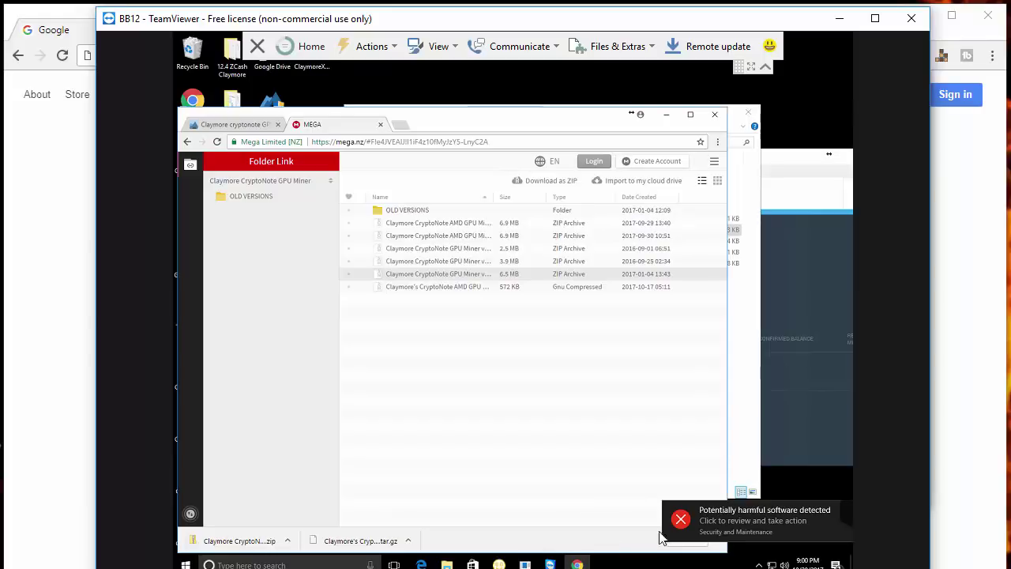
{"action": "left_click", "coordinate": [720, 517]}
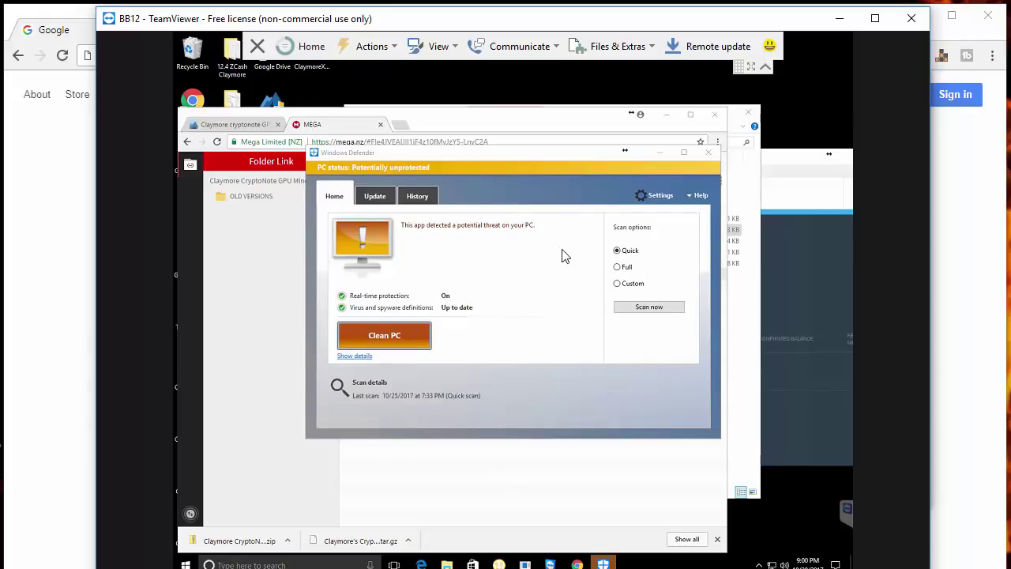
{"action": "left_click", "coordinate": [708, 155]}
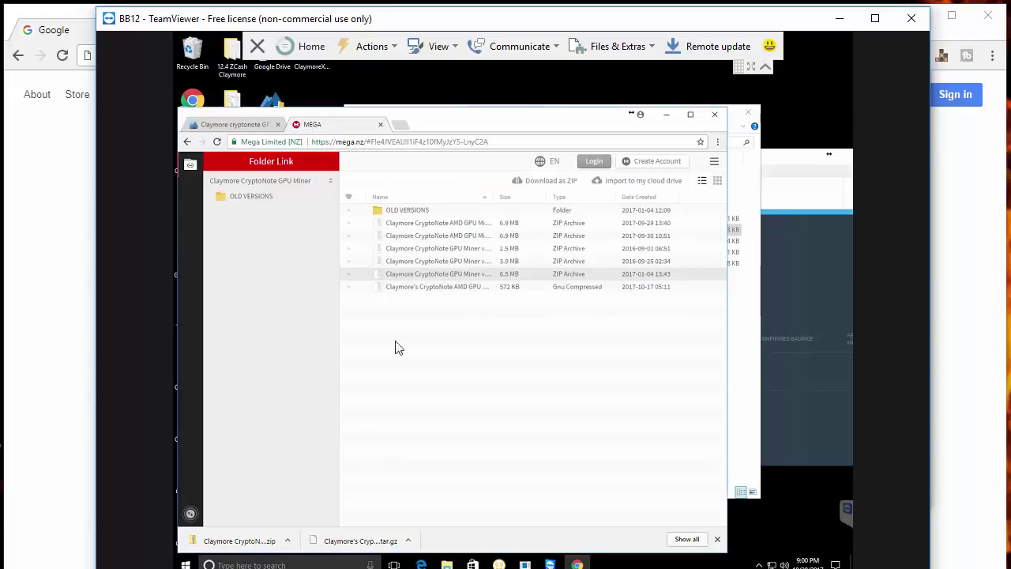
Show the Claymore CryptoNote GPU Miner v9.7 Beta ZIP in the Downloads folder and extract all its files there
{"action": "left_click", "coordinate": [289, 541]}
{"action": "left_click", "coordinate": [304, 506]}
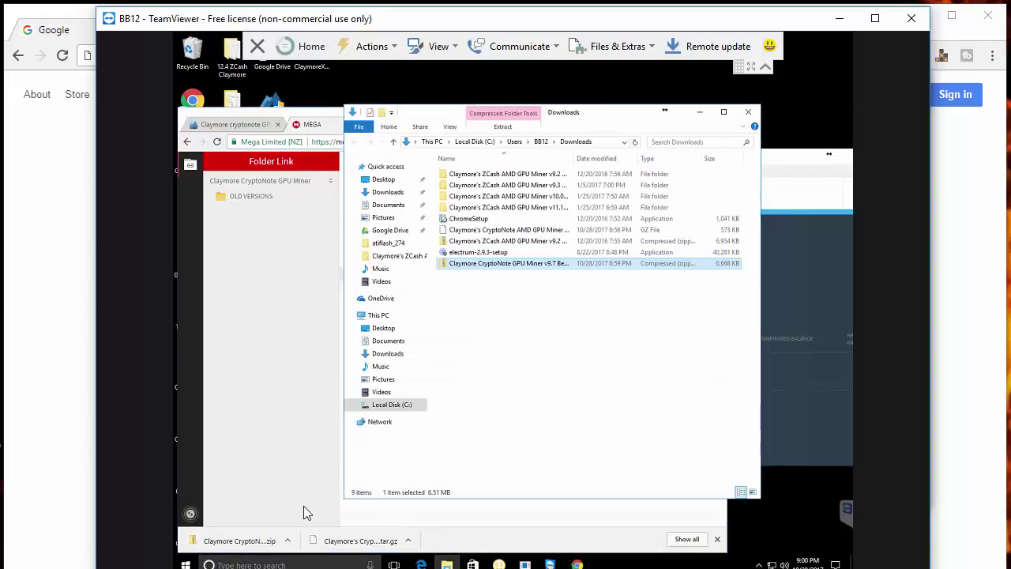
{"action": "right_click", "coordinate": [465, 265]}
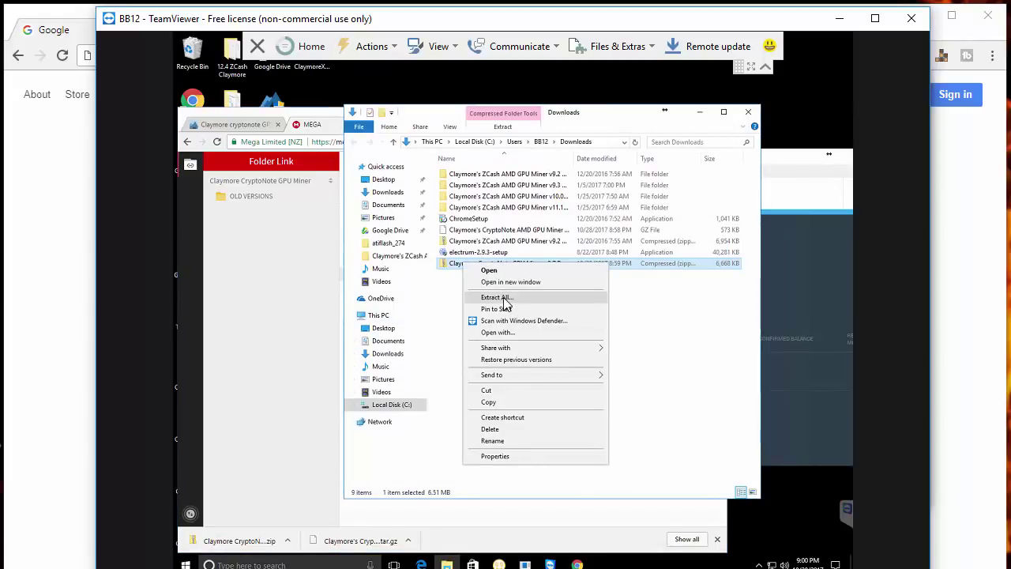
{"action": "left_click", "coordinate": [505, 299]}
{"action": "left_click", "coordinate": [603, 402]}
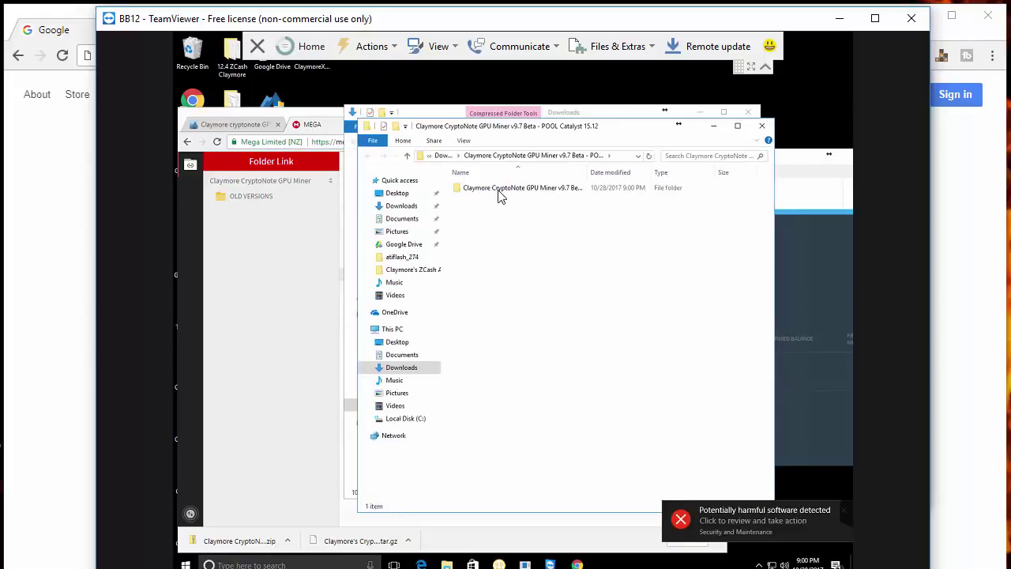
Copy the extracted Claymore CryptoNote GPU Miner v9.7 Beta folder to the BB12 Desktop
{"action": "left_click", "coordinate": [498, 195]}
{"action": "right_click", "coordinate": [499, 195]}
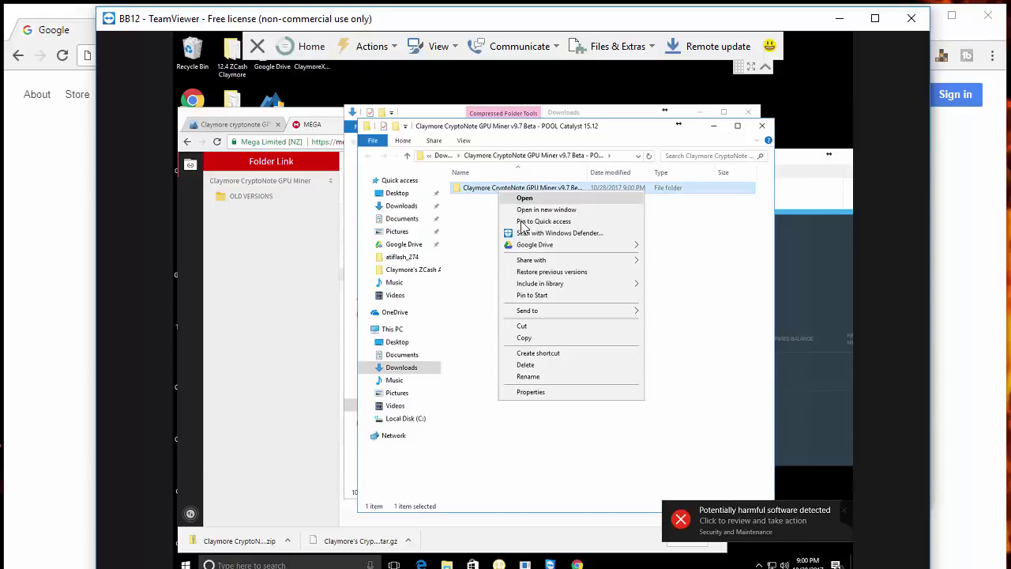
{"action": "left_click", "coordinate": [524, 338]}
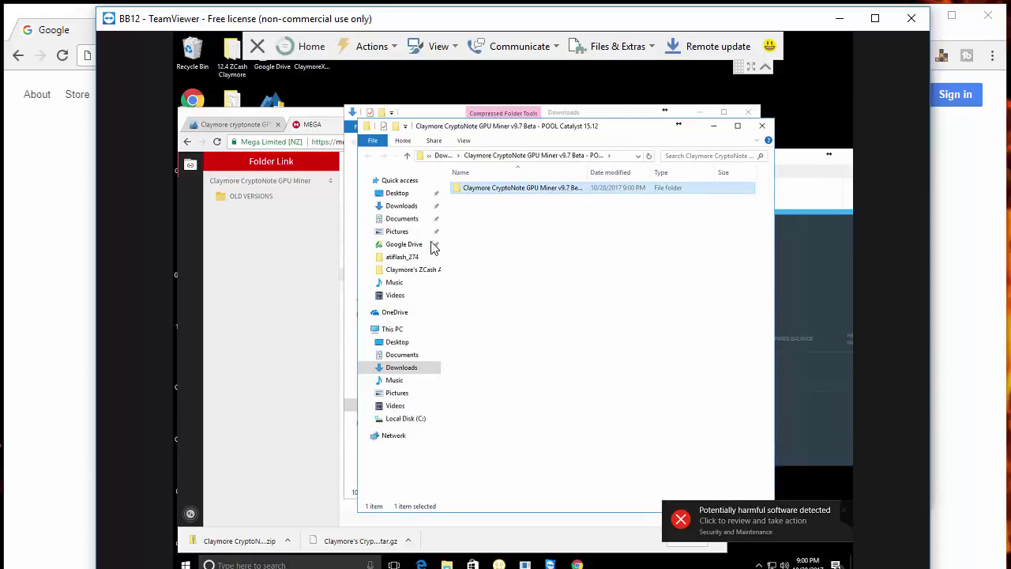
{"action": "left_click", "coordinate": [410, 196]}
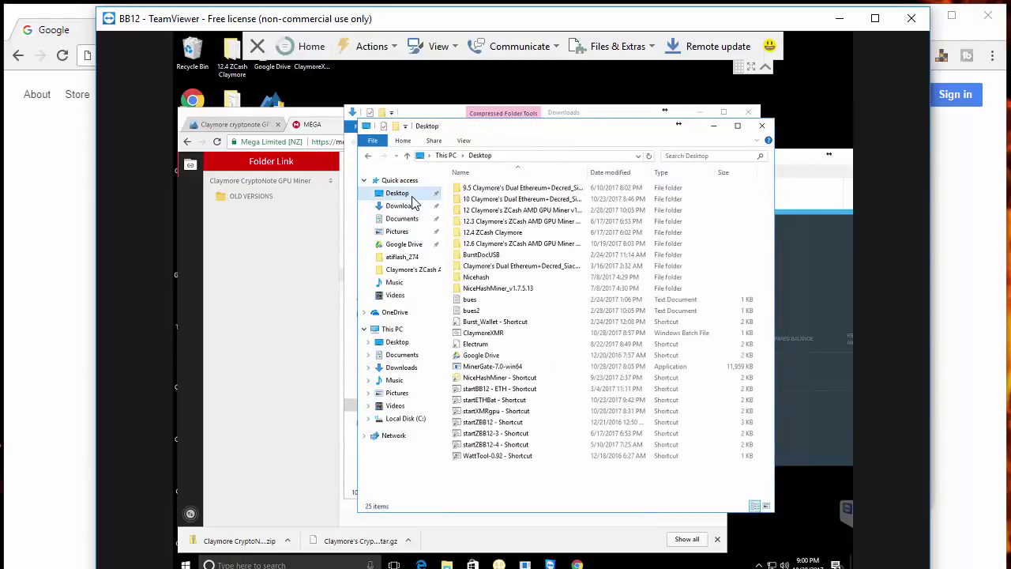
{"action": "right_click", "coordinate": [506, 496]}
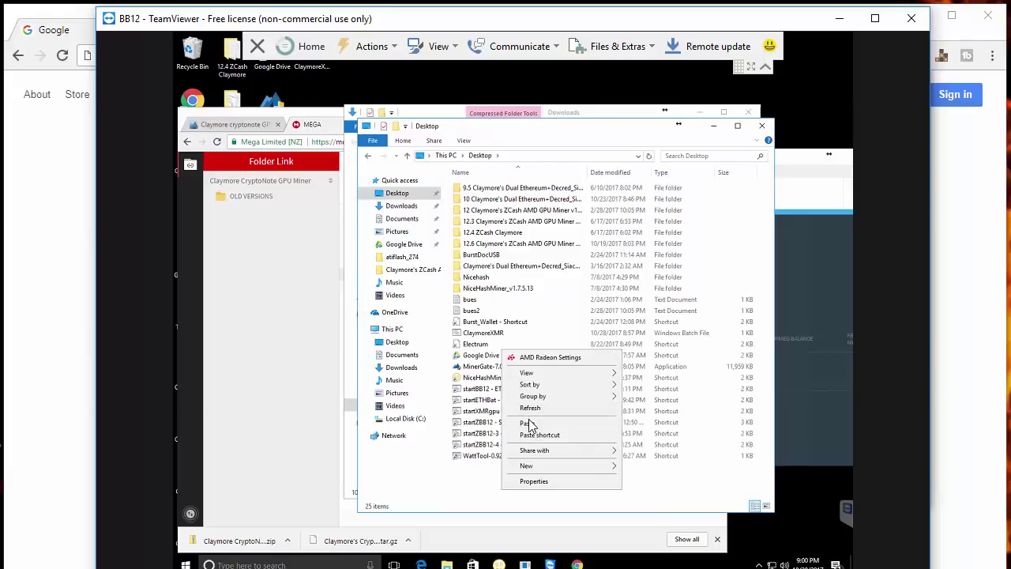
{"action": "left_click", "coordinate": [529, 422]}
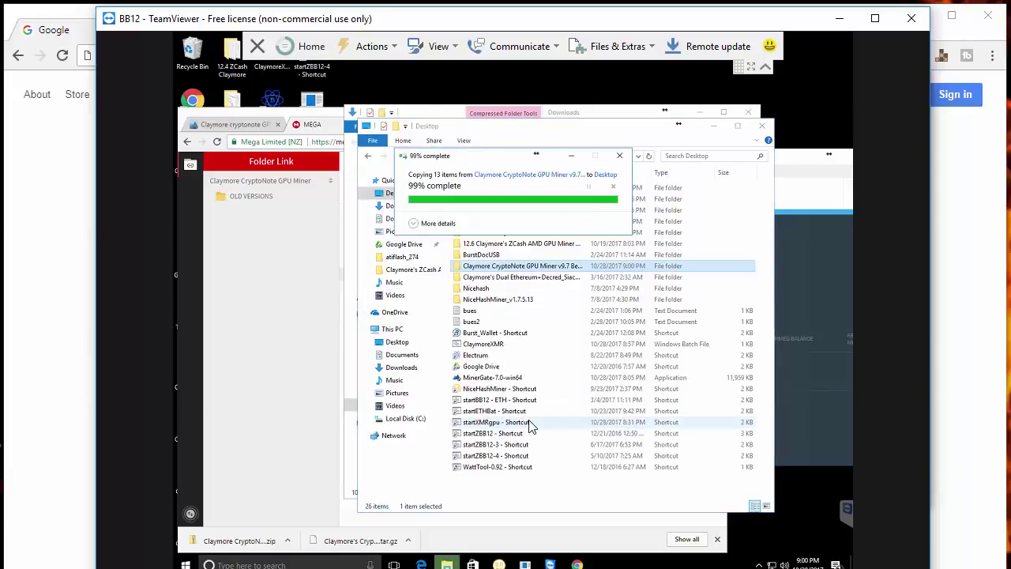
Search BB12 for Windows Defender, launch it, and open its protection settings
{"action": "left_click", "coordinate": [260, 565]}
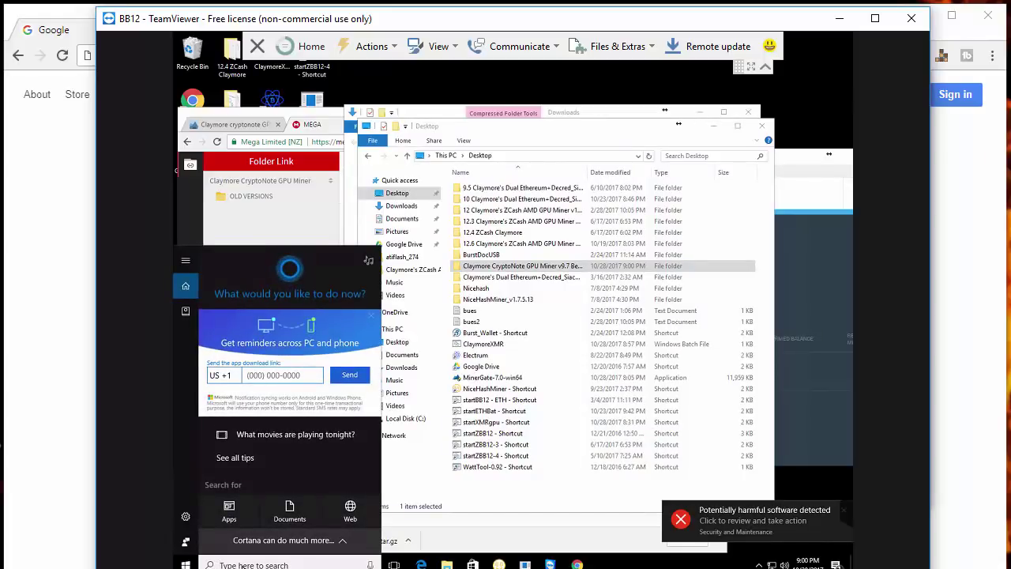
{"action": "type", "text": "defe"}
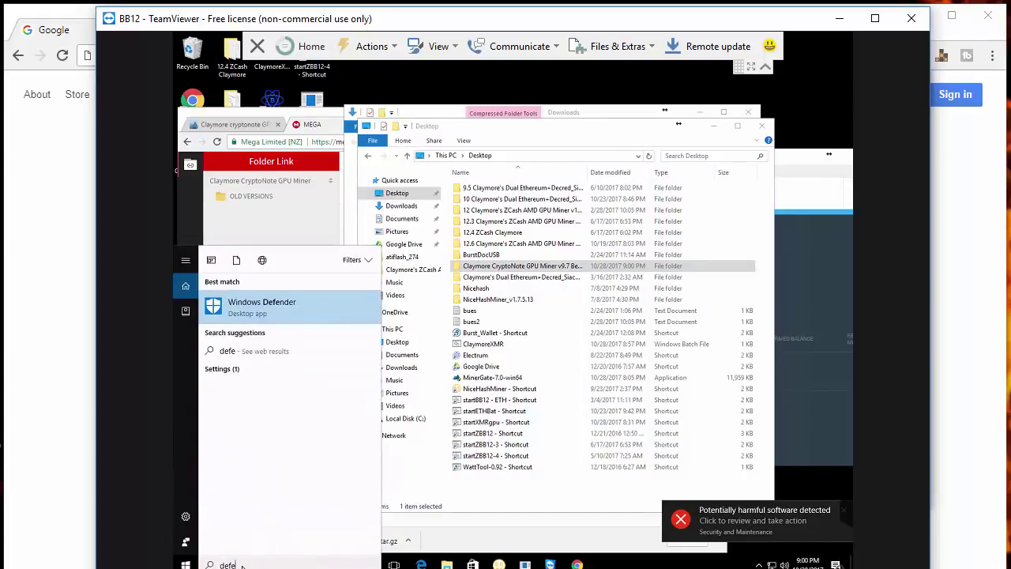
{"action": "key", "text": "Return"}
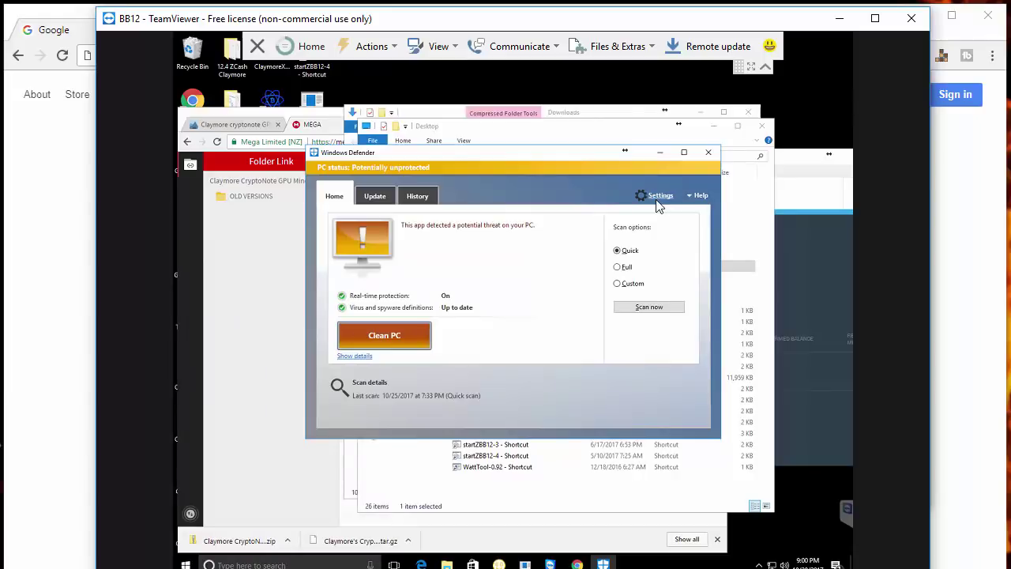
{"action": "left_click", "coordinate": [656, 195]}
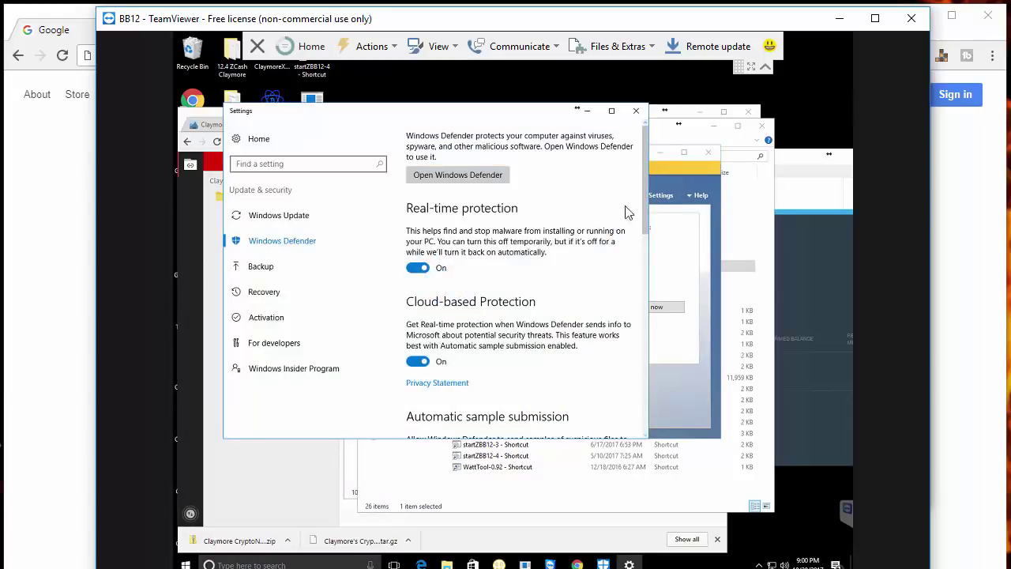
Exclude the Desktop folder Claymore CryptoNote GPU Miner v9.7 Beta - POOL from Windows Defender scanning and close the Defender windows
{"action": "left_click_drag", "start_coordinate": [653, 203], "coordinate": [639, 279]}
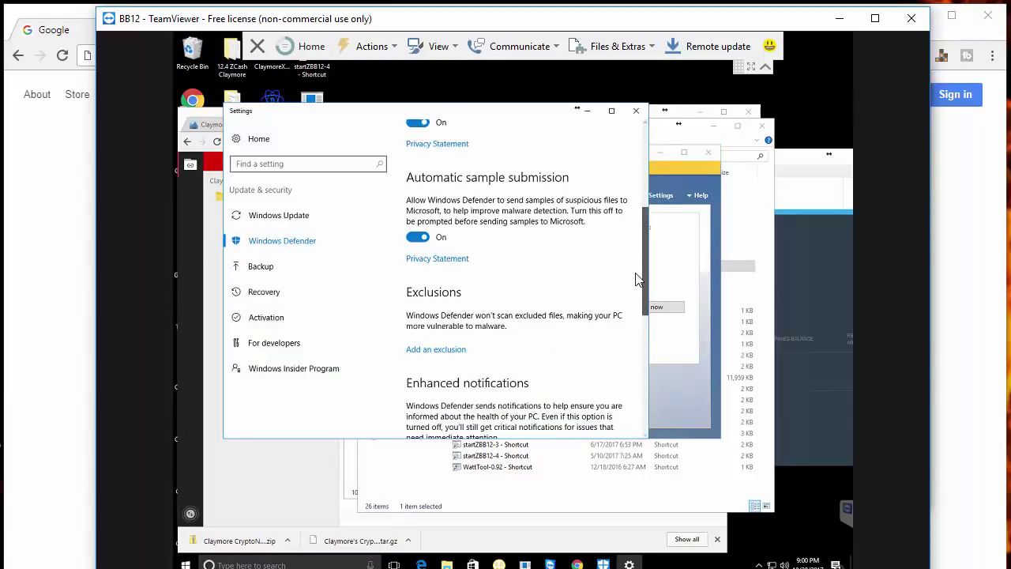
{"action": "left_click", "coordinate": [440, 345]}
{"action": "left_click", "coordinate": [243, 233]}
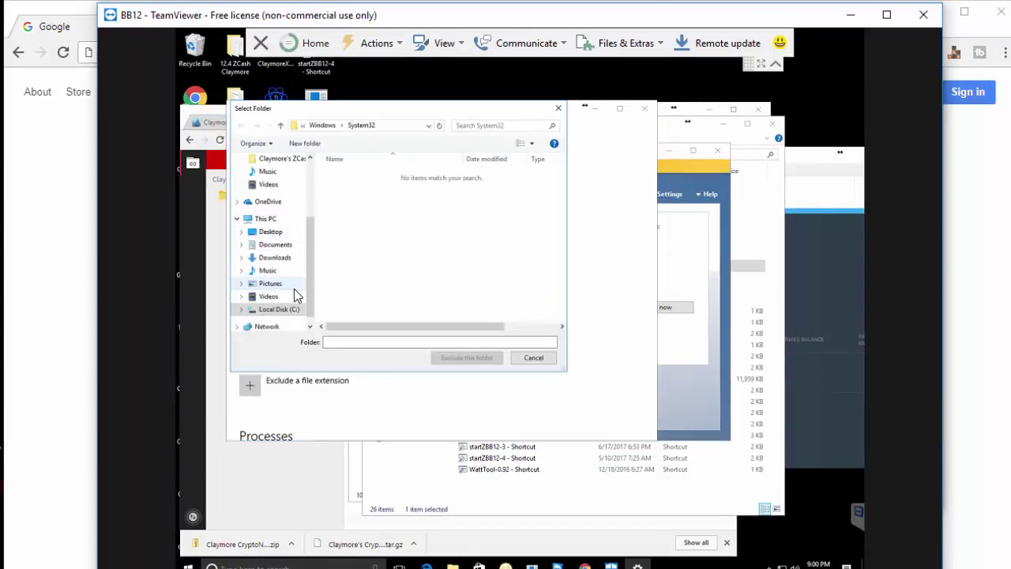
{"action": "left_click", "coordinate": [269, 233]}
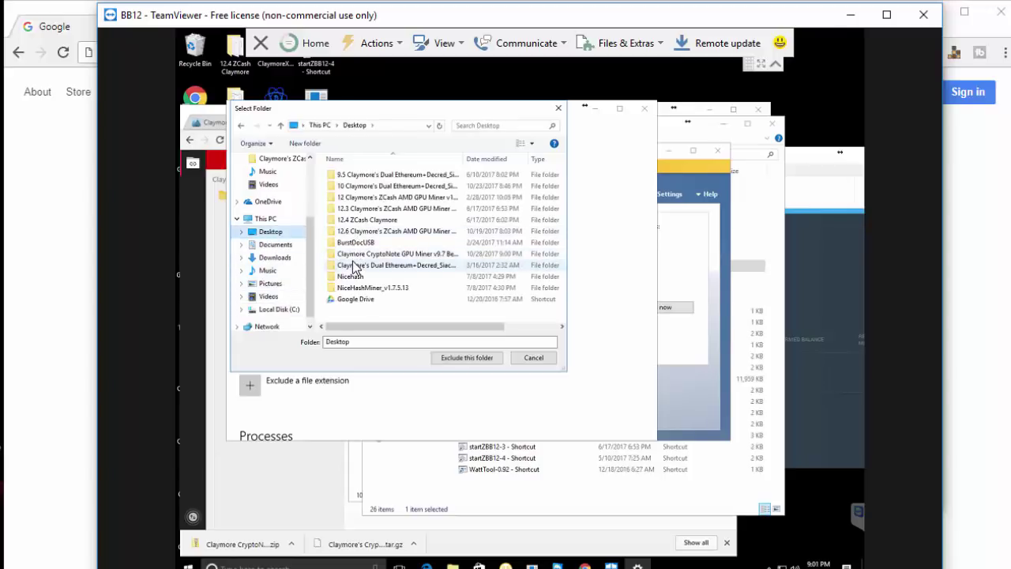
{"action": "left_click", "coordinate": [359, 255]}
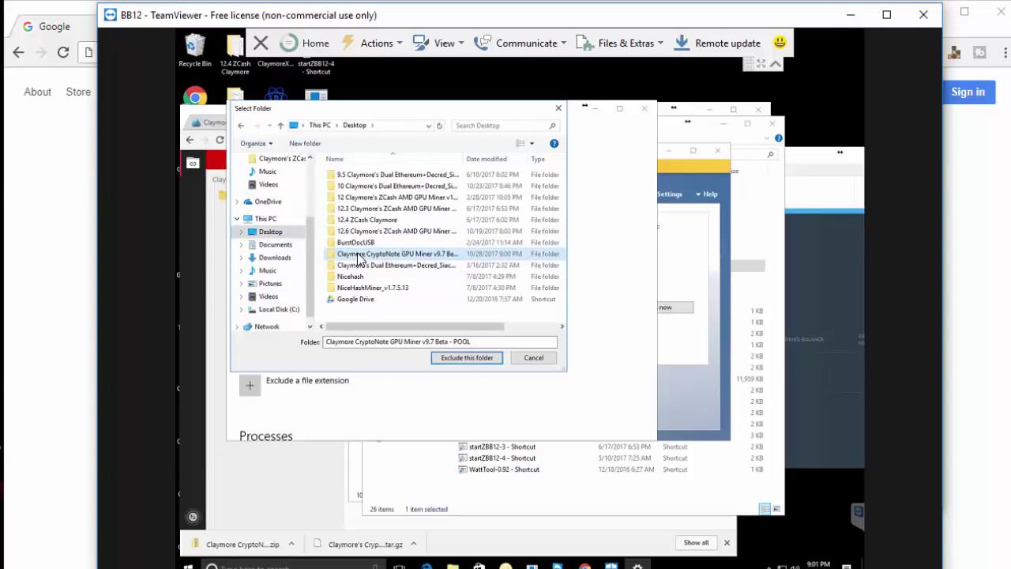
{"action": "left_click", "coordinate": [453, 358]}
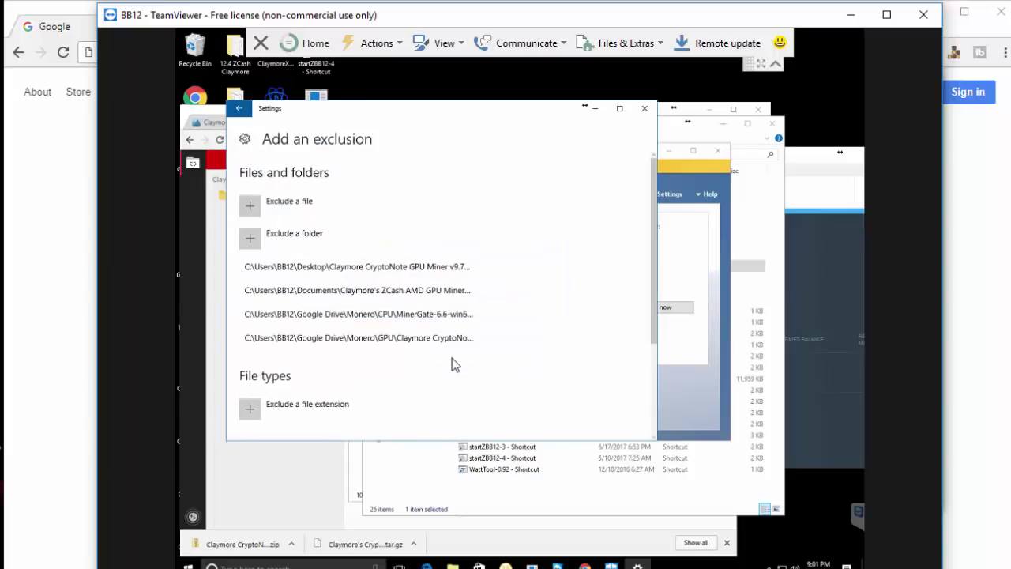
{"action": "left_click", "coordinate": [644, 109]}
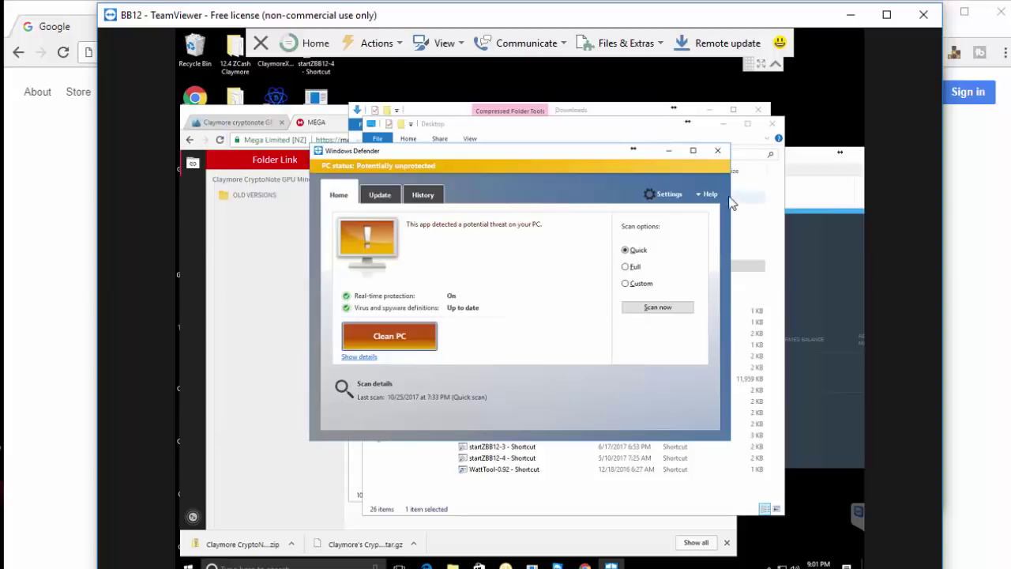
{"action": "left_click", "coordinate": [719, 152]}
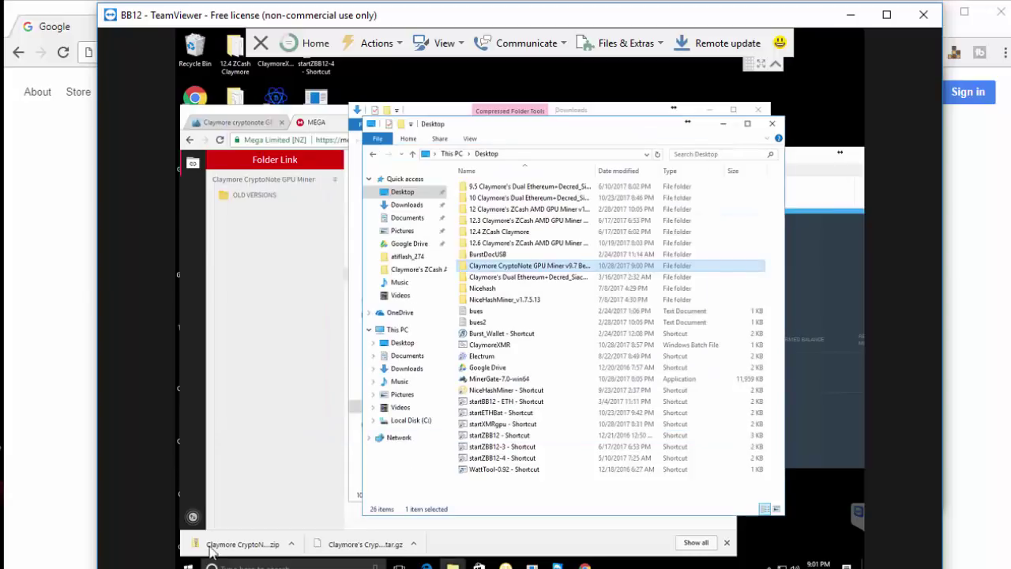
Open File Explorer on BB12 and display the system properties of This PC
{"action": "left_click", "coordinate": [237, 566]}
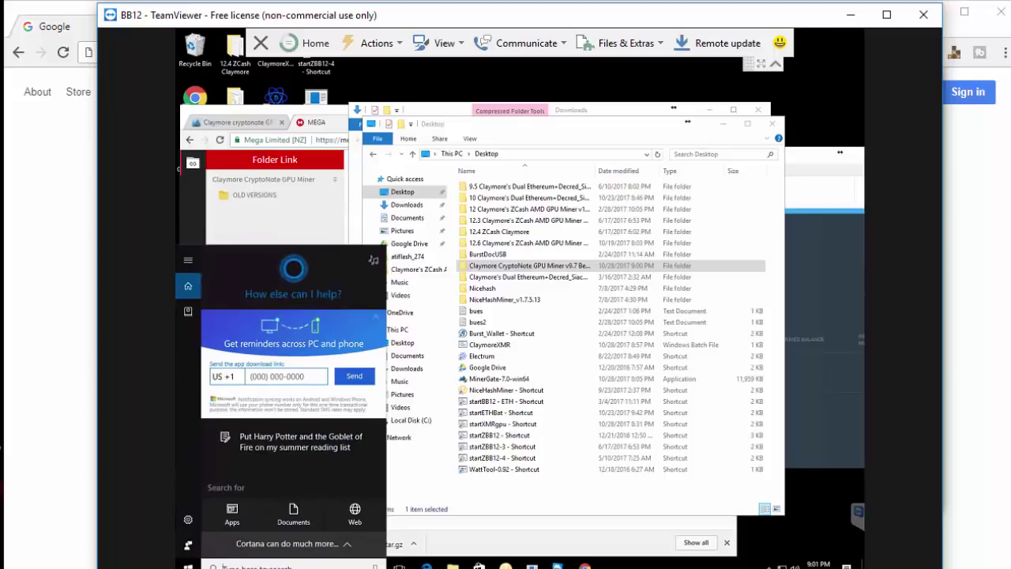
{"action": "left_click", "coordinate": [188, 566]}
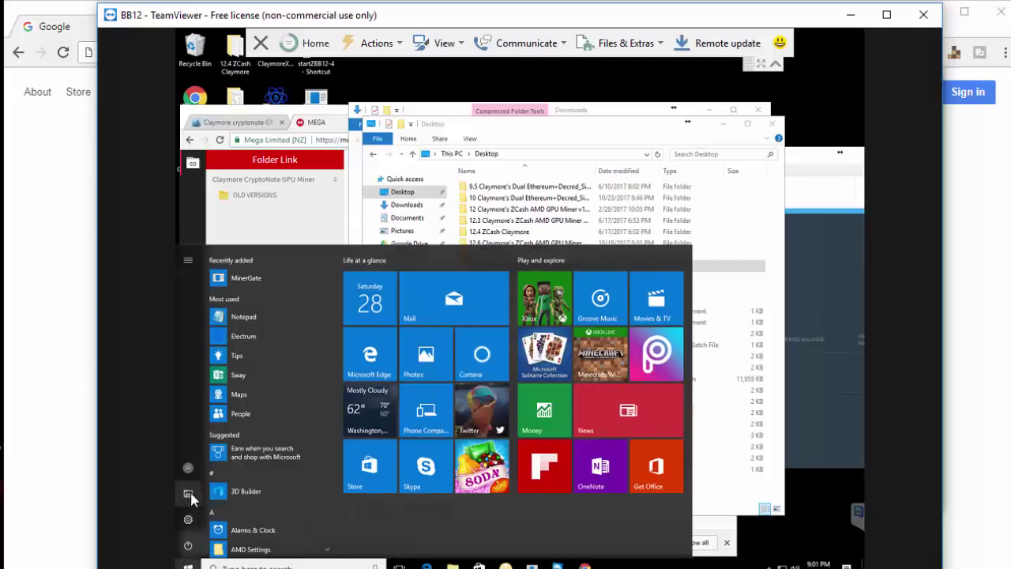
{"action": "left_click", "coordinate": [357, 362]}
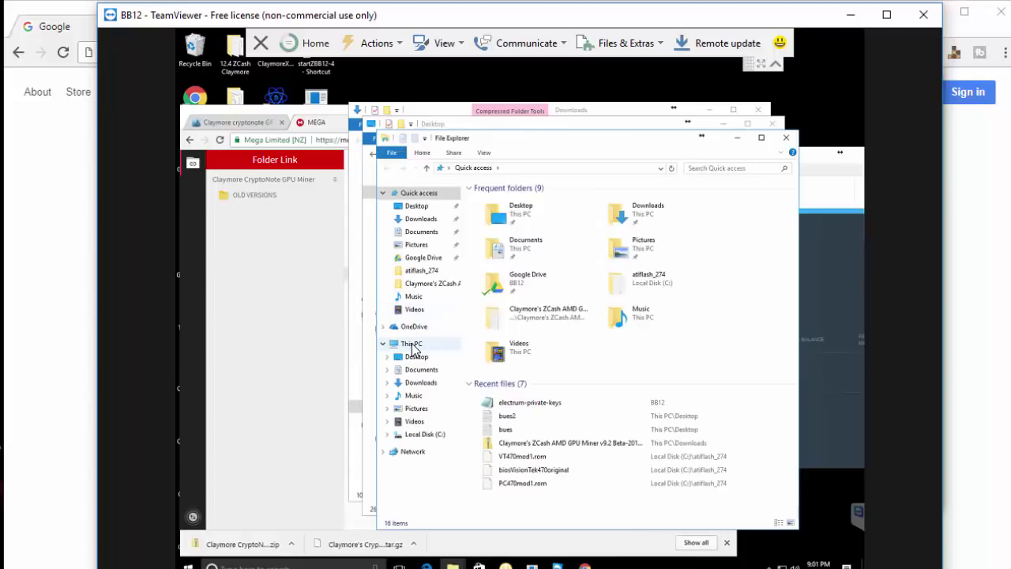
{"action": "left_click", "coordinate": [411, 345]}
{"action": "right_click", "coordinate": [412, 350]}
{"action": "left_click", "coordinate": [453, 484]}
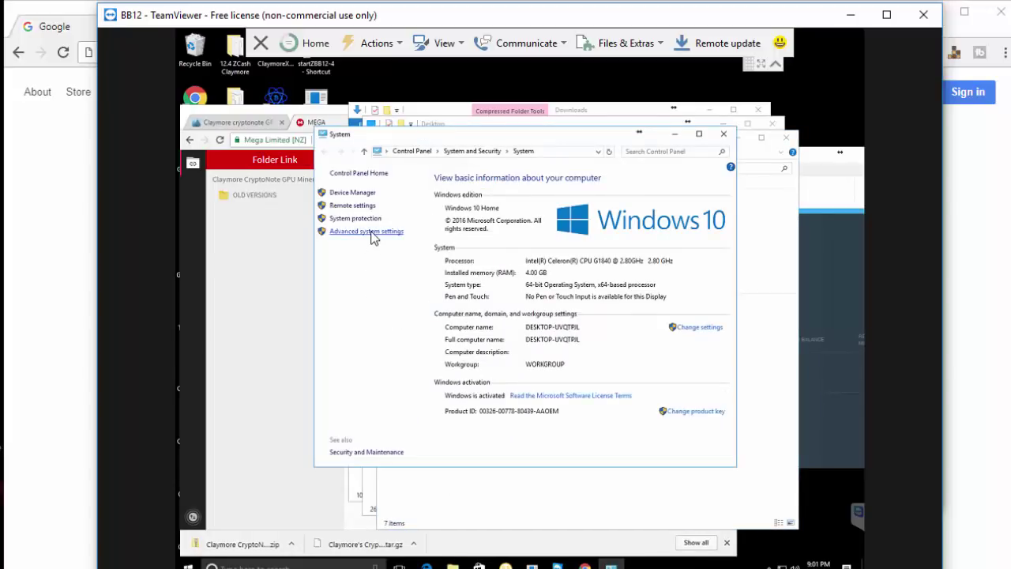
Examine the custom paging file size of drive C in the advanced performance settings, and close the system windows without changing it
{"action": "left_click", "coordinate": [371, 234]}
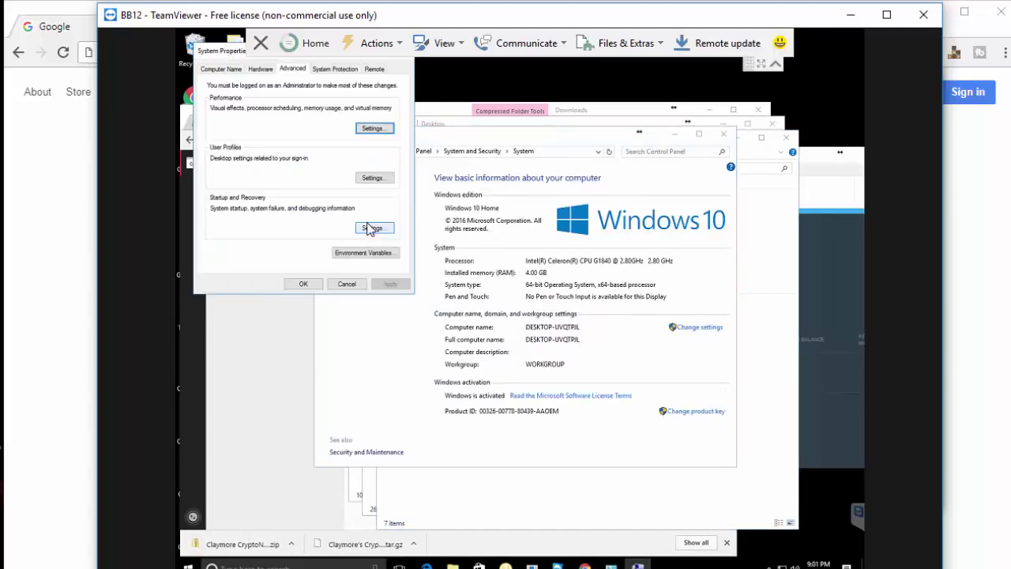
{"action": "left_click", "coordinate": [373, 128]}
{"action": "left_click", "coordinate": [231, 164]}
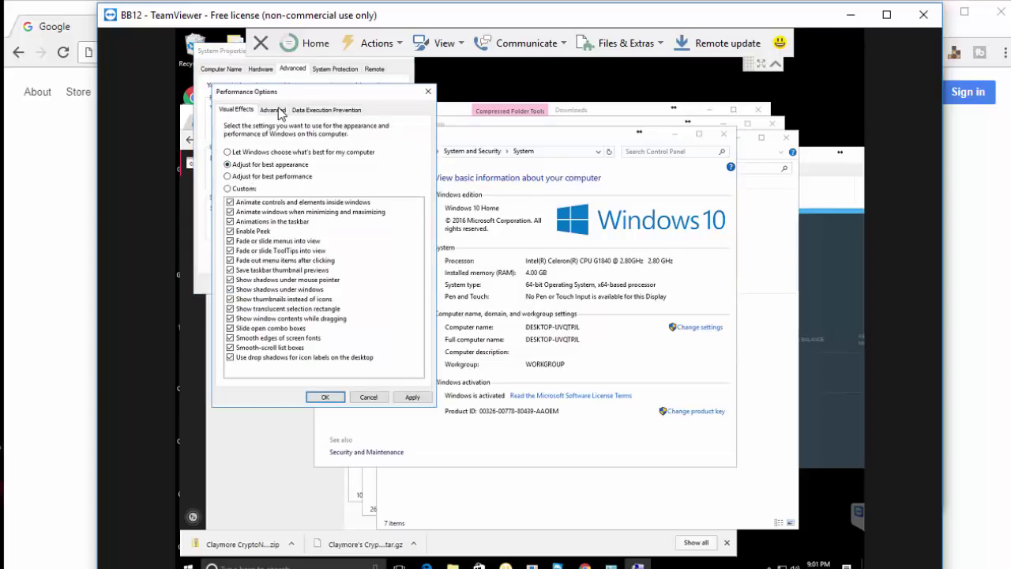
{"action": "left_click", "coordinate": [272, 110]}
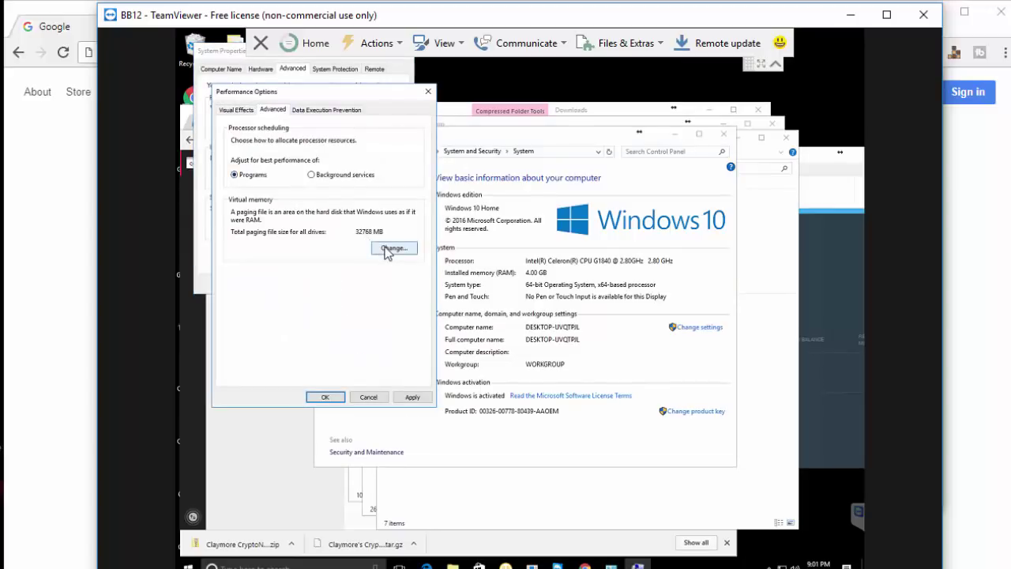
{"action": "left_click", "coordinate": [387, 248]}
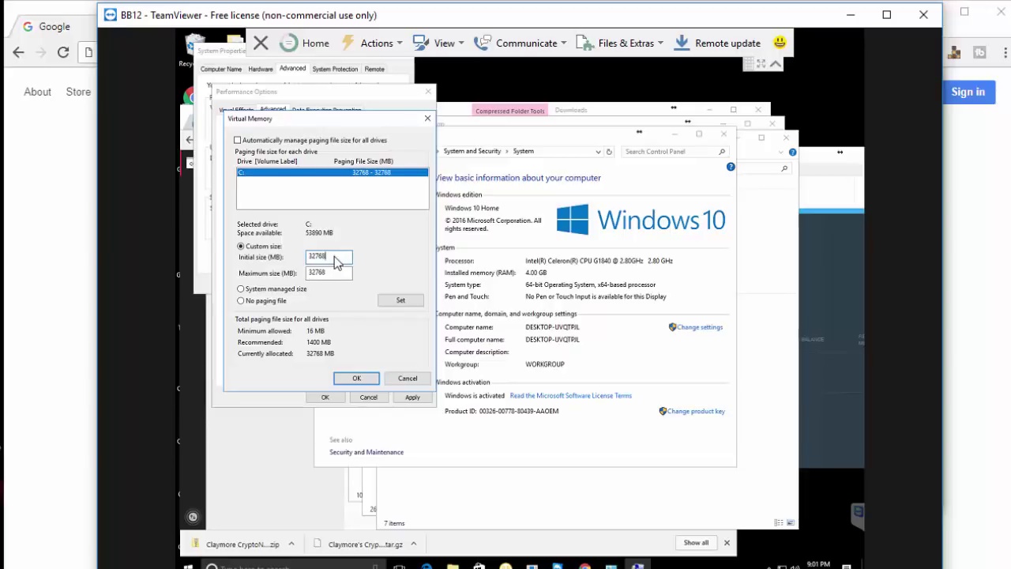
{"action": "left_click", "coordinate": [400, 381]}
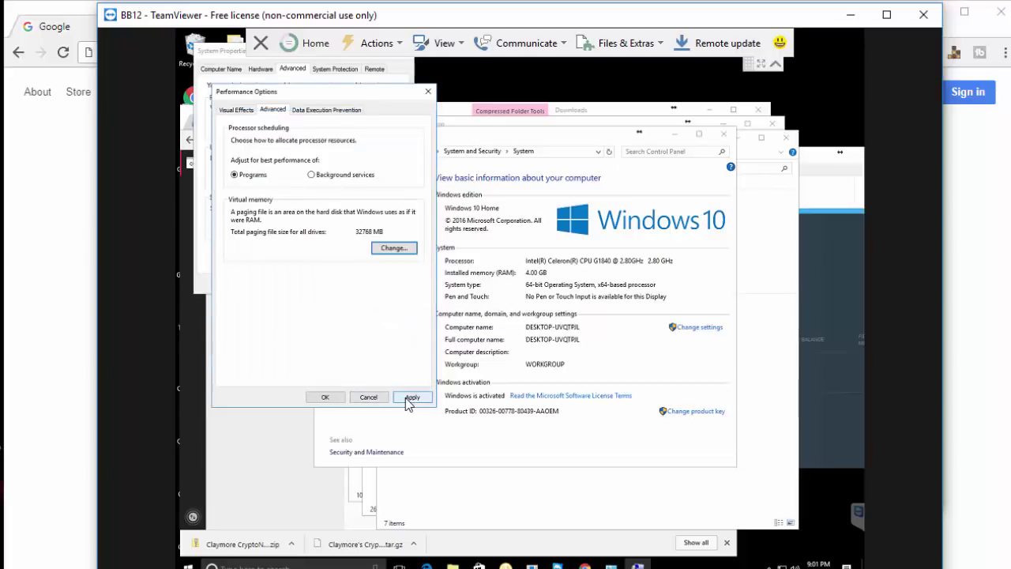
{"action": "left_click", "coordinate": [405, 398]}
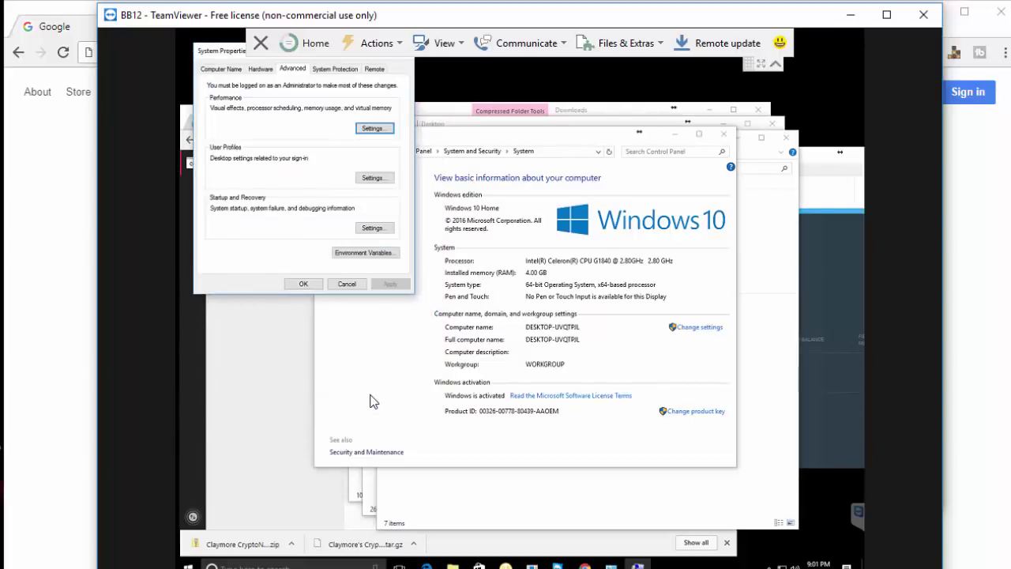
{"action": "left_click", "coordinate": [369, 398]}
{"action": "left_click", "coordinate": [315, 284]}
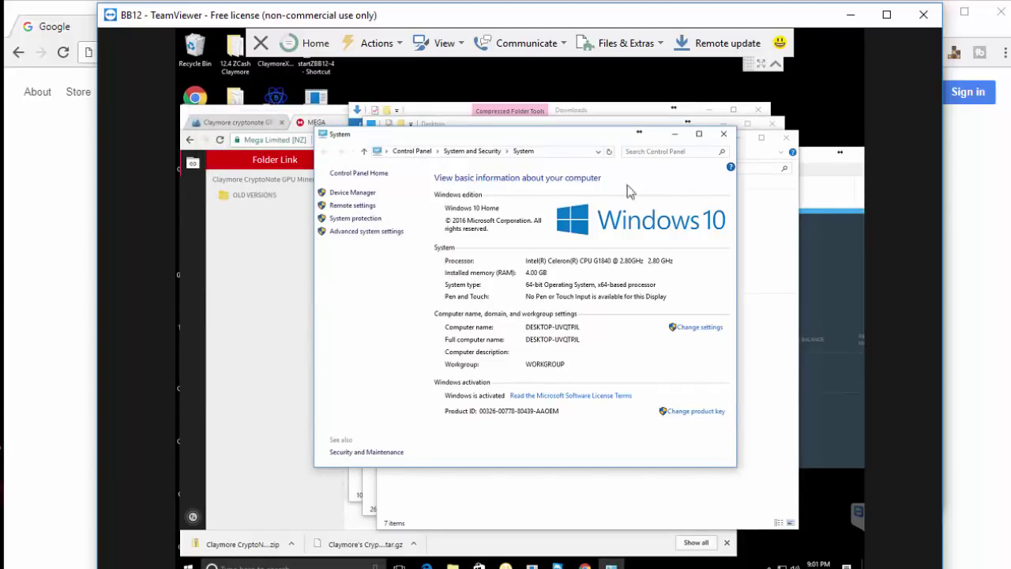
{"action": "left_click", "coordinate": [724, 138]}
{"action": "left_click", "coordinate": [785, 139]}
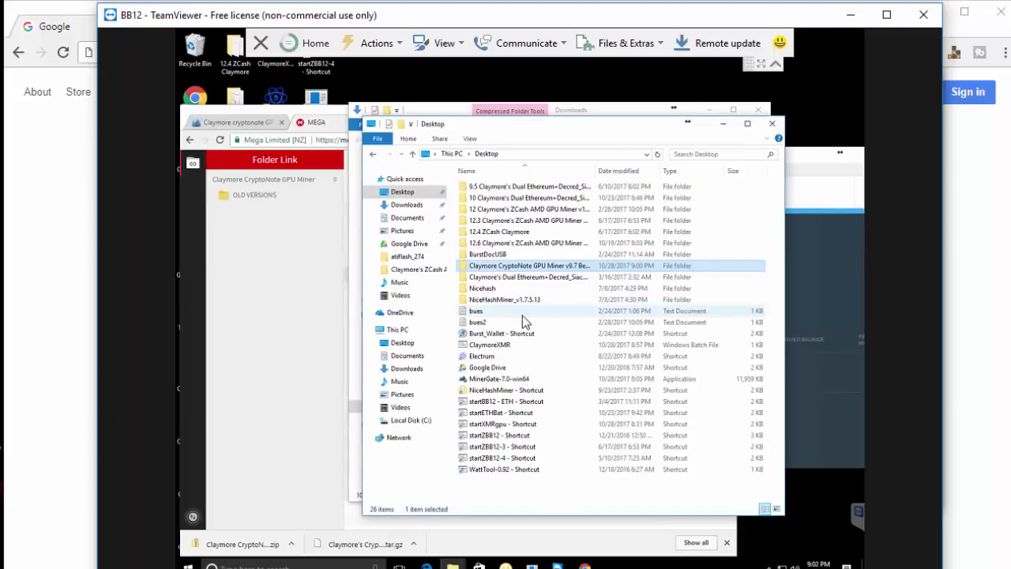
Move the ClaymoreXMR batch file from the Desktop into the Claymore CryptoNote GPU Miner v9.7 Beta folder
{"action": "left_click", "coordinate": [496, 345]}
{"action": "right_click", "coordinate": [495, 351]}
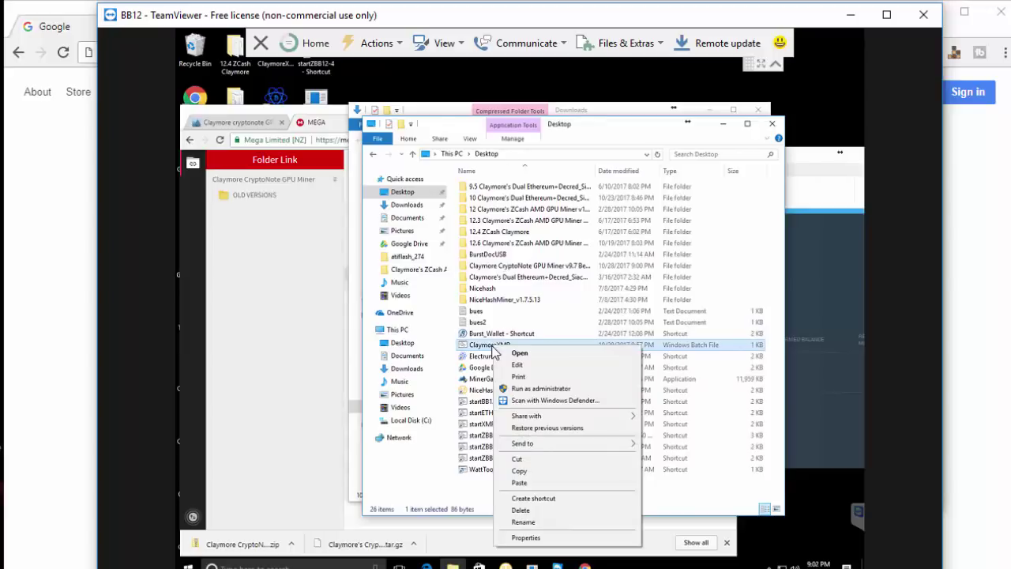
{"action": "left_click", "coordinate": [483, 356]}
{"action": "left_click", "coordinate": [483, 356]}
{"action": "left_click", "coordinate": [482, 368]}
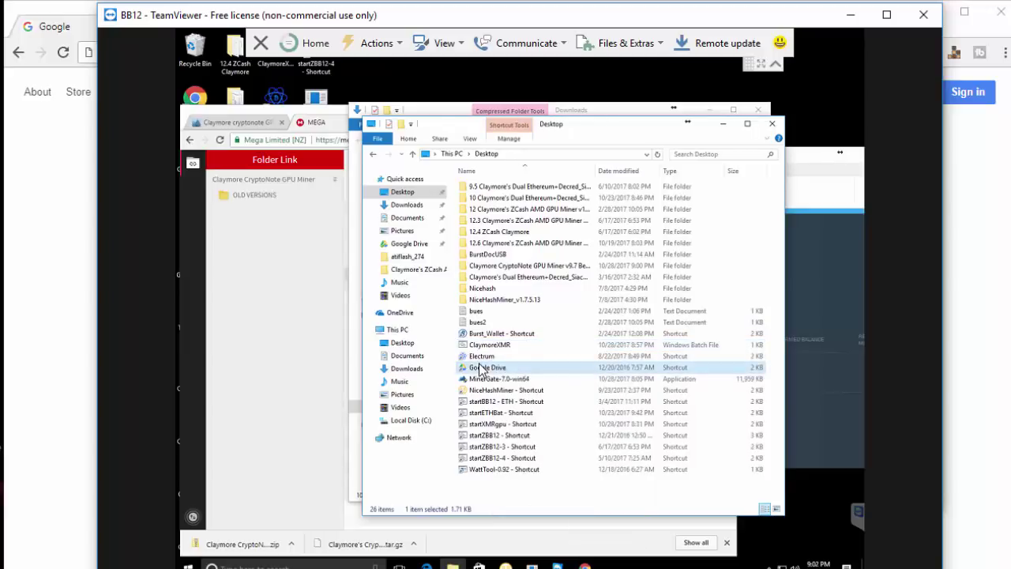
{"action": "left_click", "coordinate": [481, 347]}
{"action": "left_click_drag", "start_coordinate": [482, 350], "coordinate": [512, 271]}
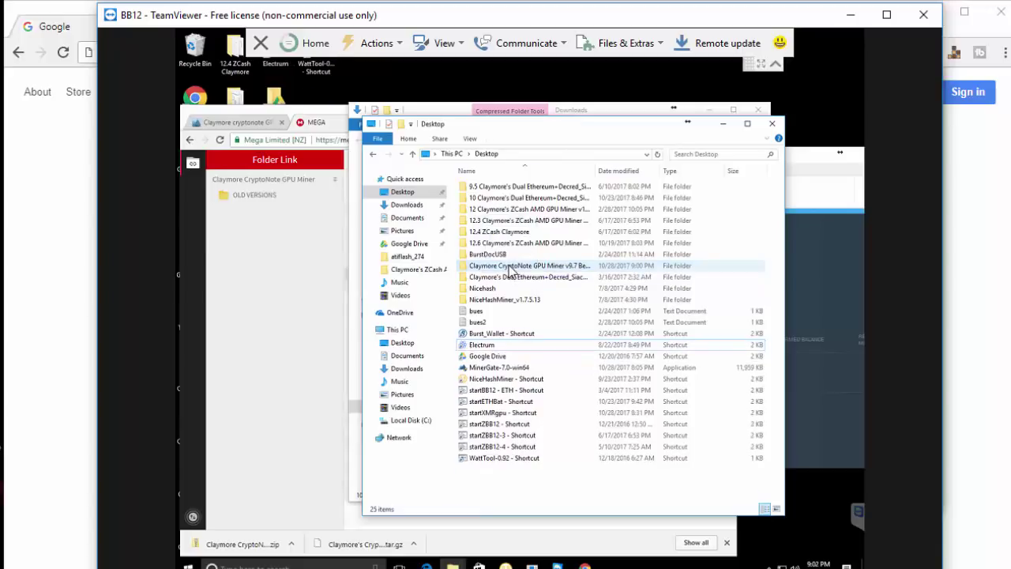
Run the ClaymoreXMR batch file from the Claymore CryptoNote GPU Miner folder and allow nsgpucnminer through Windows Firewall
{"action": "double_click", "coordinate": [510, 266]}
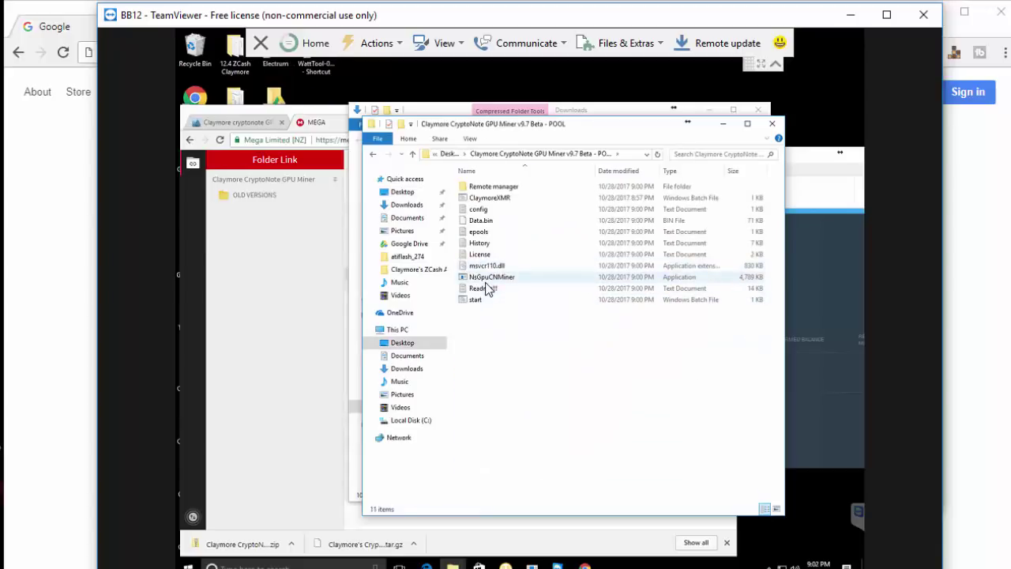
{"action": "left_click", "coordinate": [485, 203]}
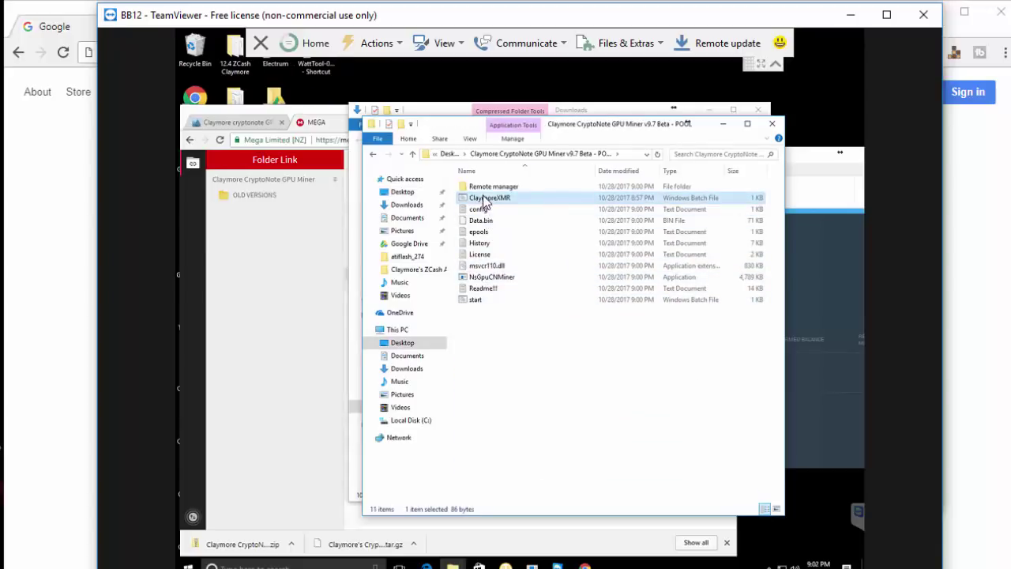
{"action": "double_click", "coordinate": [485, 203]}
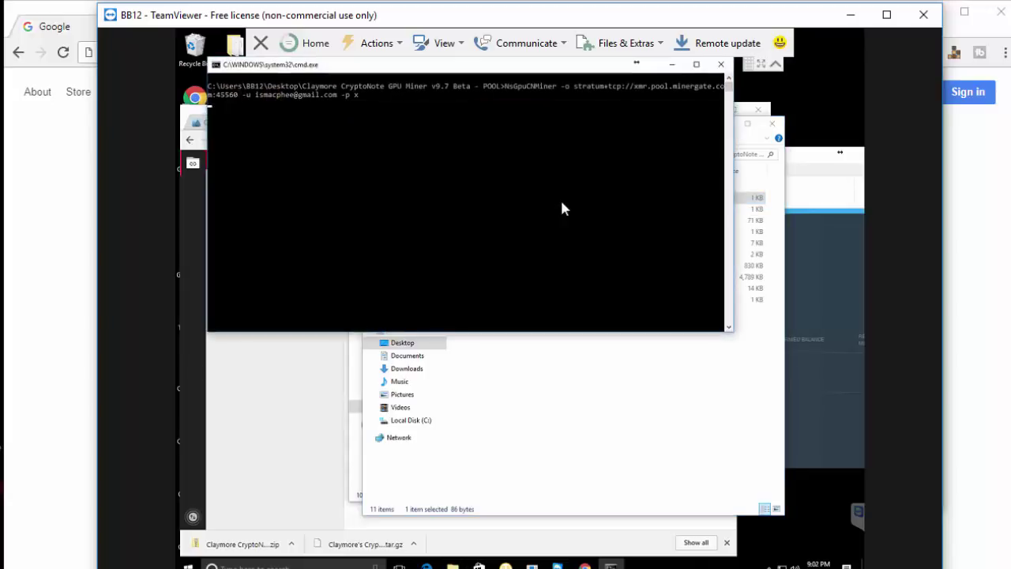
{"action": "left_click_drag", "start_coordinate": [307, 65], "coordinate": [399, 178]}
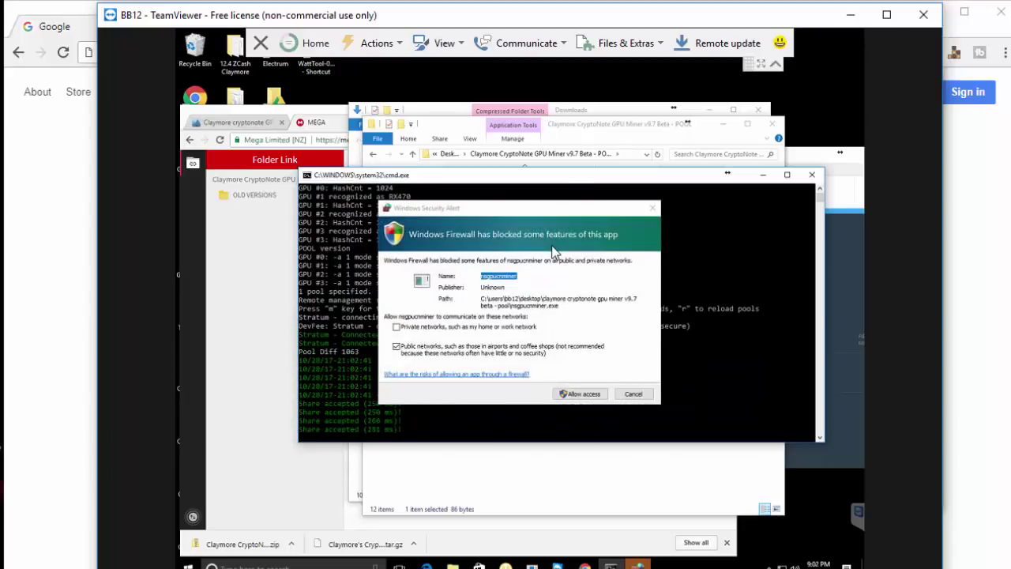
{"action": "left_click", "coordinate": [396, 327]}
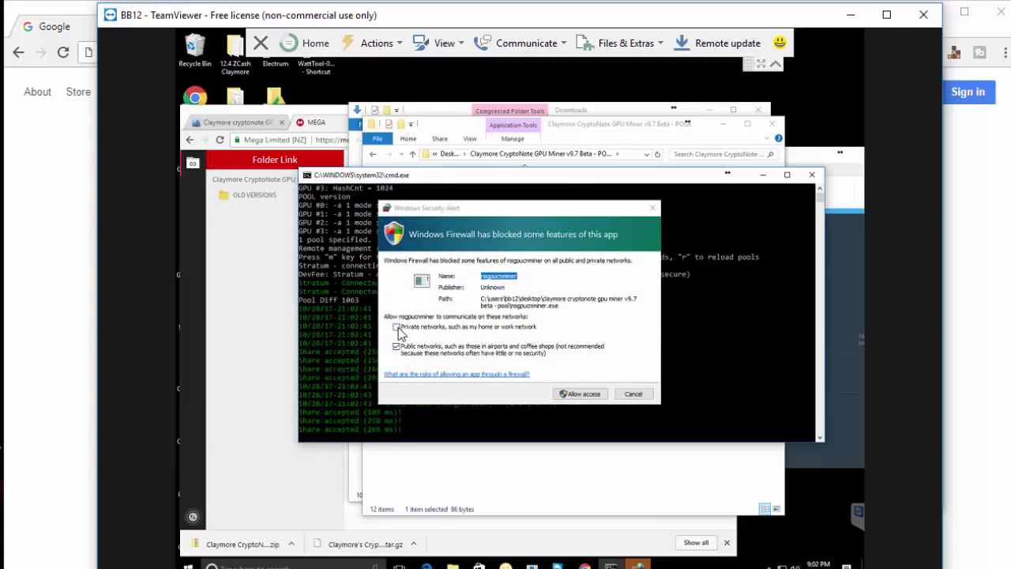
{"action": "left_click", "coordinate": [590, 396]}
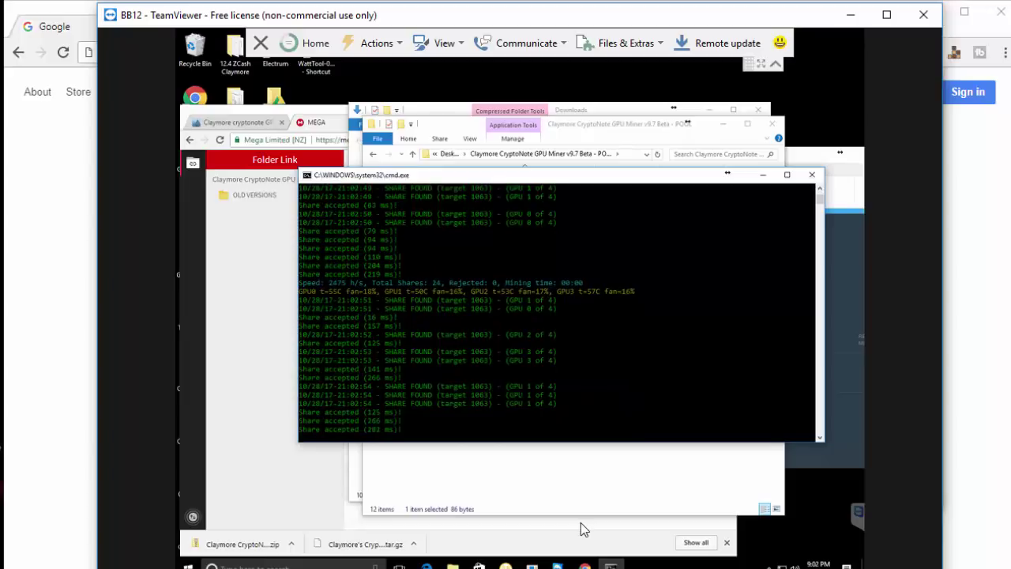
Close the Explorer and MEGA browser windows on BB12 and rearrange the miner console and MinerGate windows
{"action": "left_click", "coordinate": [771, 124]}
{"action": "left_click", "coordinate": [761, 109]}
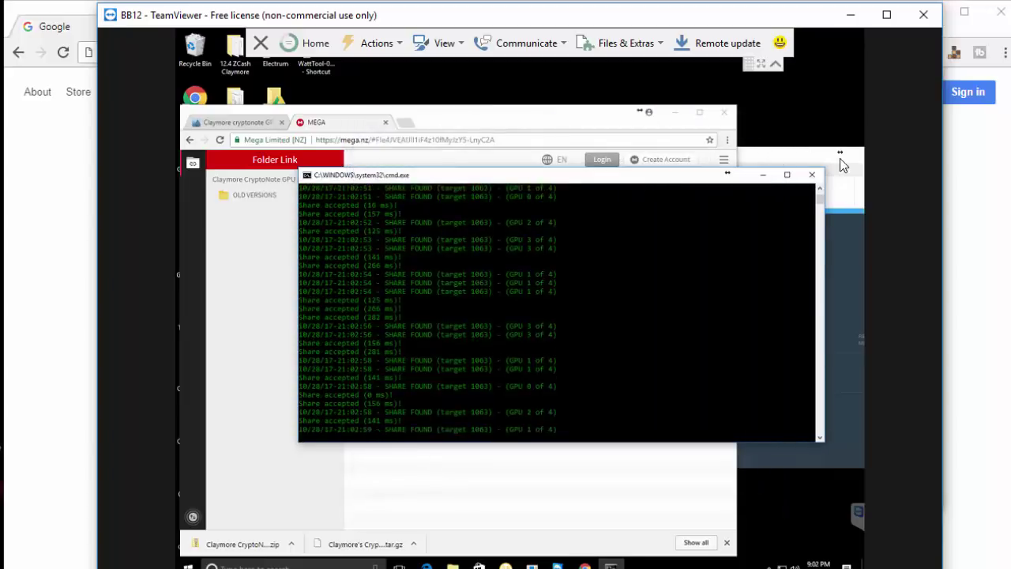
{"action": "left_click", "coordinate": [725, 112]}
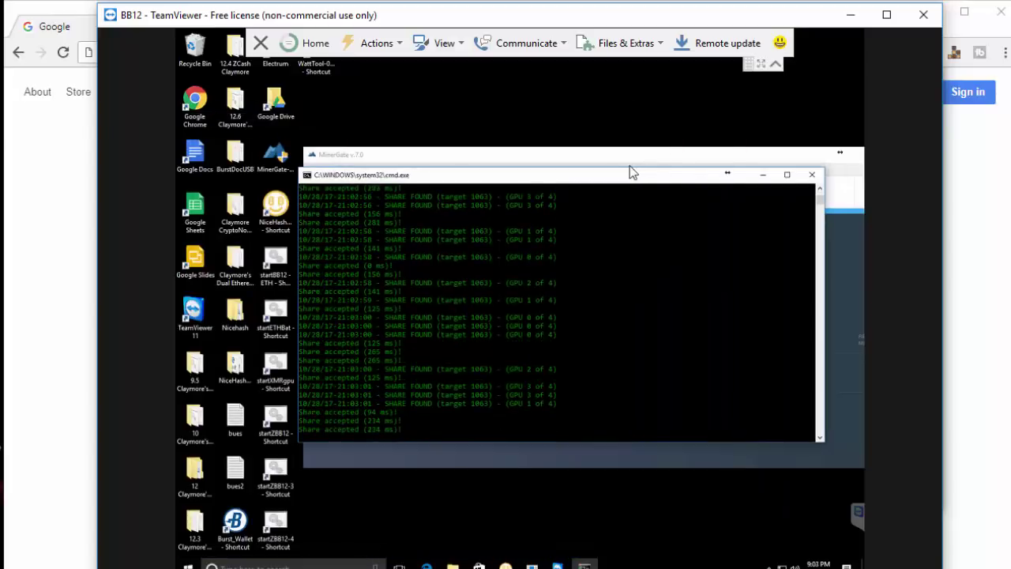
{"action": "mouse_move", "coordinate": [632, 172]}
{"action": "left_mouse_down"}
{"action": "mouse_move", "coordinate": [628, 194]}
{"action": "mouse_move", "coordinate": [688, 260]}
{"action": "mouse_move", "coordinate": [778, 221]}
{"action": "left_mouse_up"}
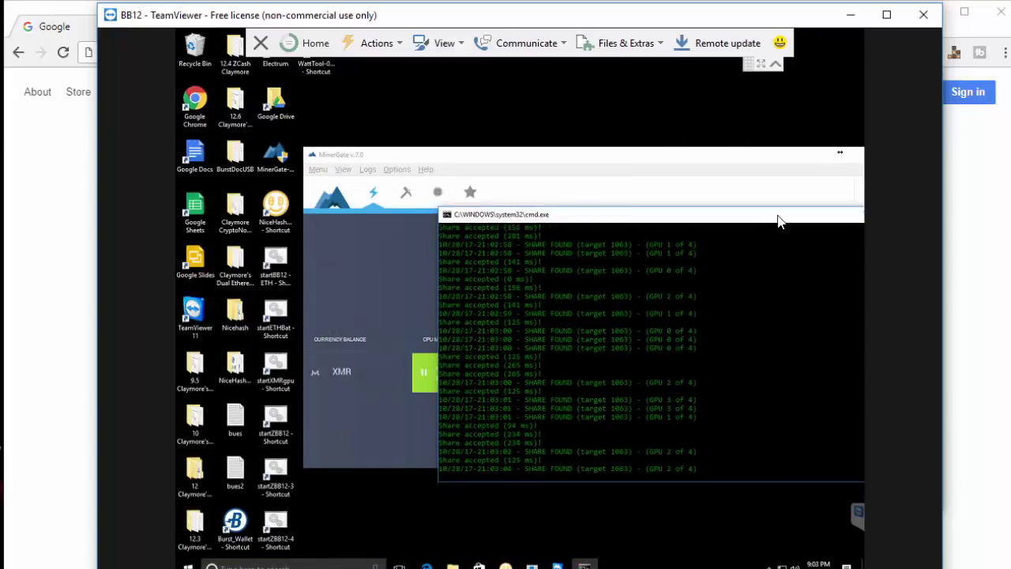
{"action": "left_click_drag", "start_coordinate": [628, 158], "coordinate": [587, 235]}
{"action": "left_click", "coordinate": [571, 372]}
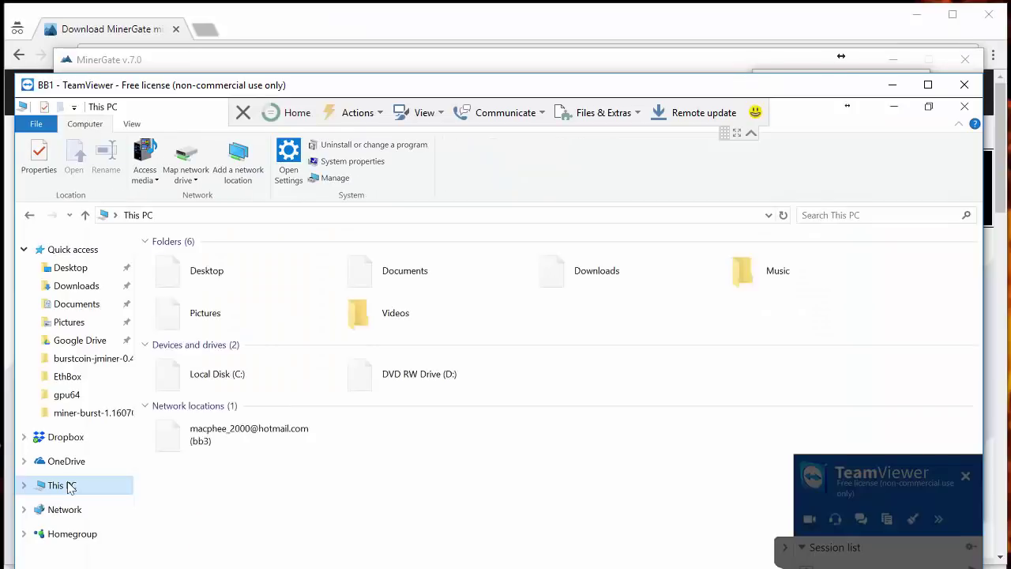
Examine the processor and memory in This PC's system properties on BB1, and clear the windows covering its MinerGate and miner console
{"action": "right_click", "coordinate": [69, 483]}
{"action": "left_click", "coordinate": [106, 469]}
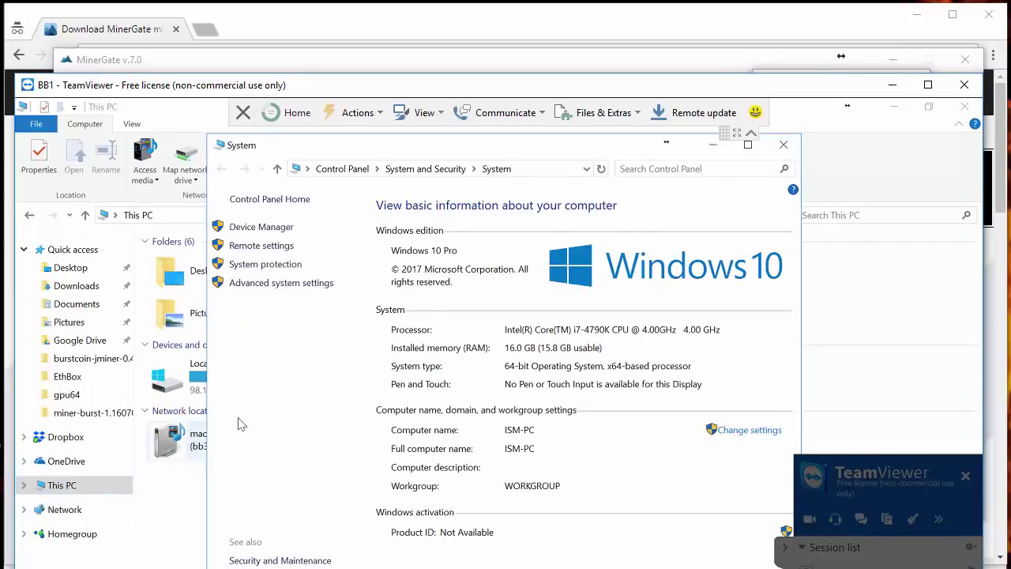
{"action": "left_click", "coordinate": [894, 106]}
{"action": "left_click_drag", "start_coordinate": [490, 156], "coordinate": [701, 141]}
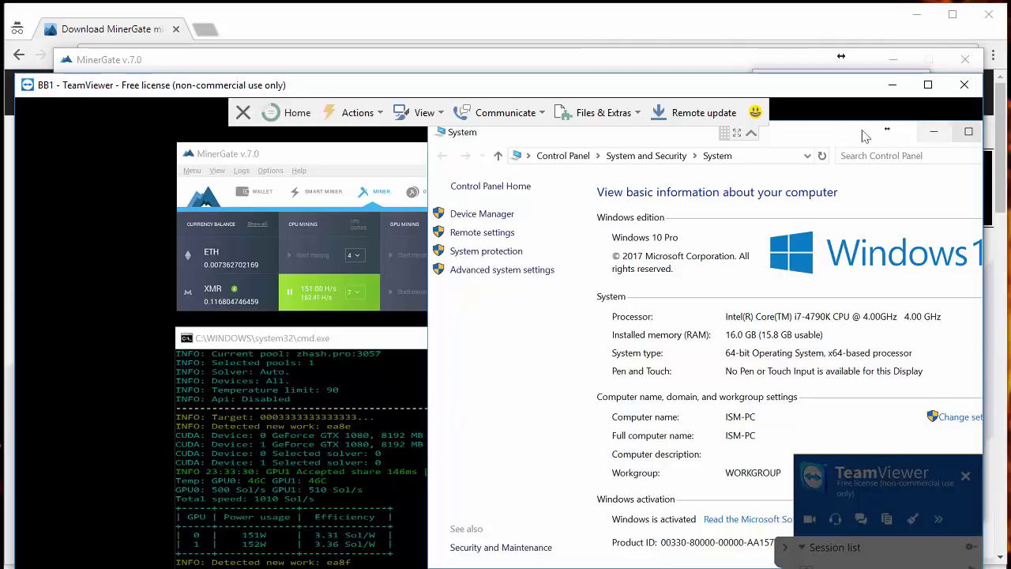
{"action": "left_click_drag", "start_coordinate": [790, 140], "coordinate": [730, 140]}
{"action": "left_click", "coordinate": [986, 135]}
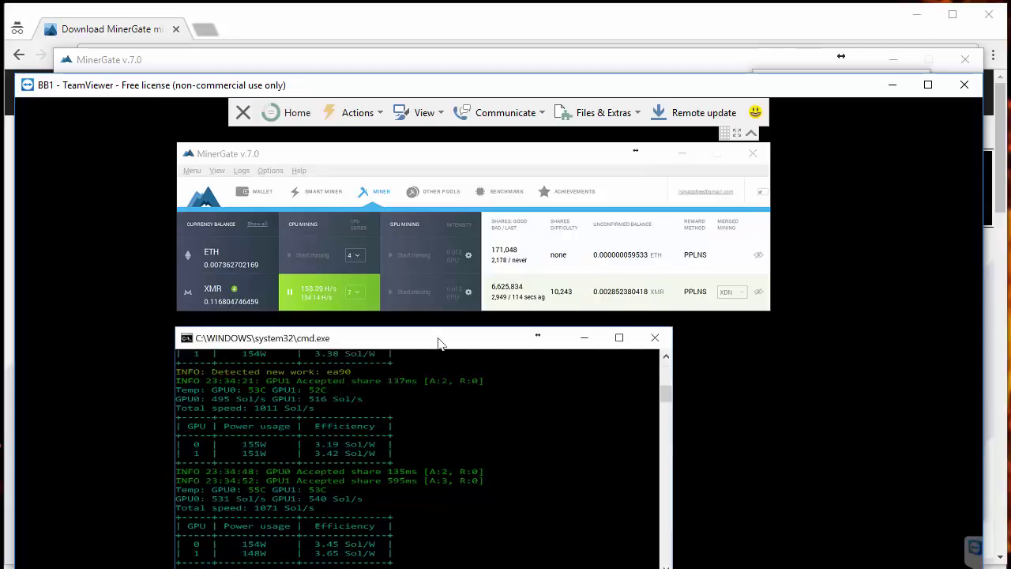
Place the miner console directly beneath MinerGate on BB1 and examine its GPU speeds, temperatures, power usage and efficiency
{"action": "left_click_drag", "start_coordinate": [440, 340], "coordinate": [439, 326]}
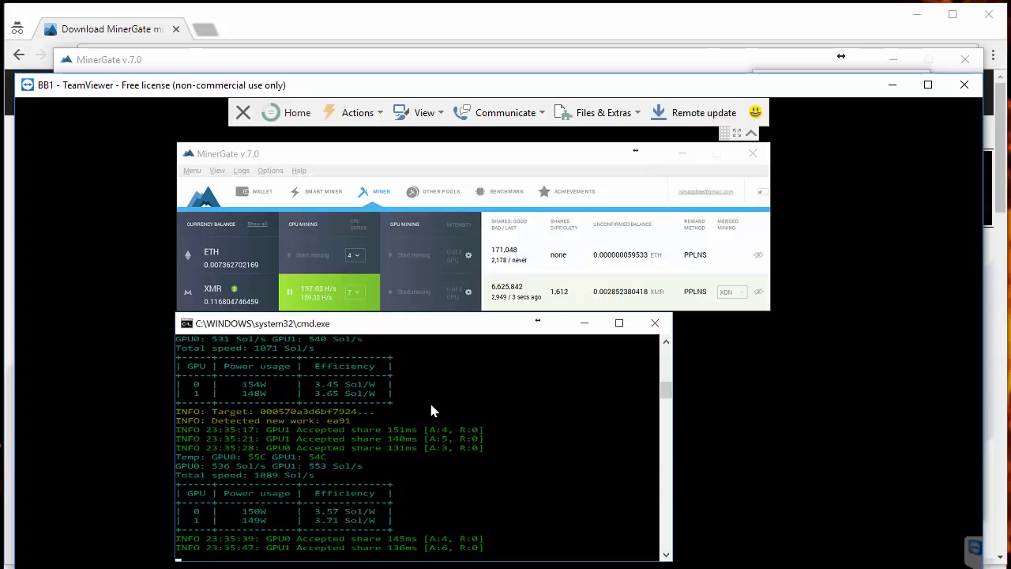
{"action": "scroll", "coordinate": [462, 447], "scroll_direction": "down", "scroll_amount": 2}
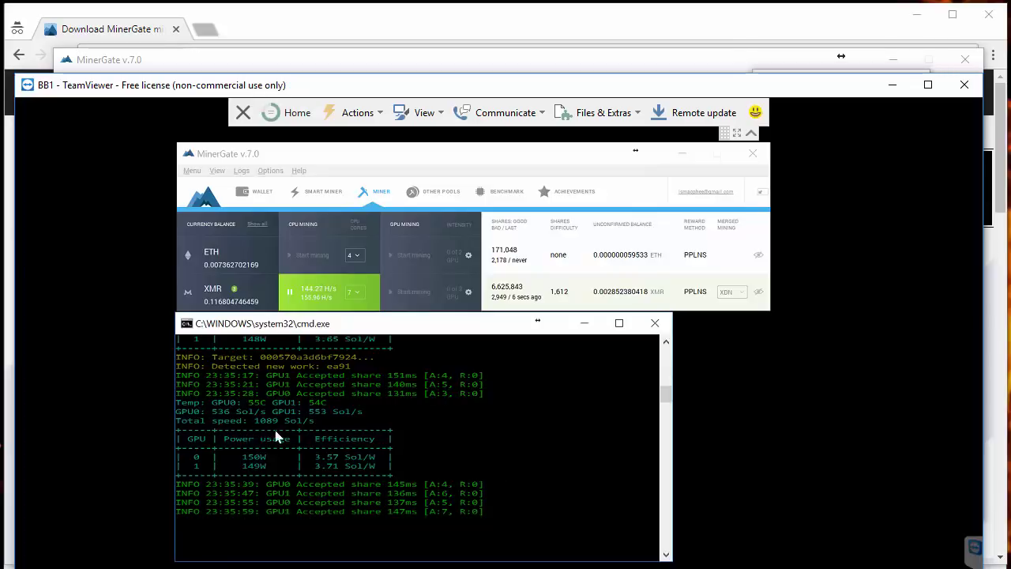
{"action": "scroll", "coordinate": [436, 402], "scroll_direction": "up", "scroll_amount": 6}
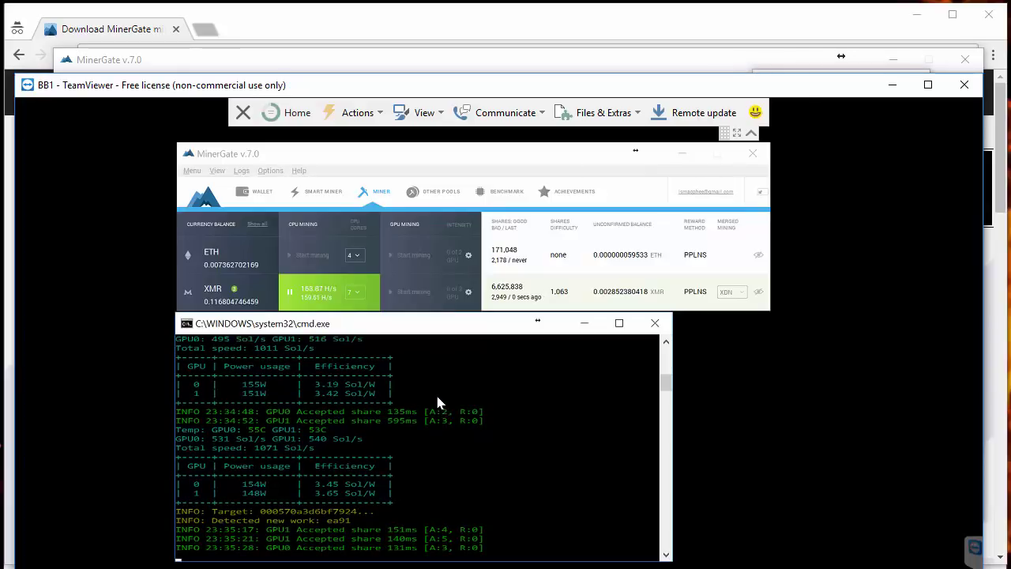
{"action": "scroll", "coordinate": [435, 392], "scroll_direction": "down", "scroll_amount": 3}
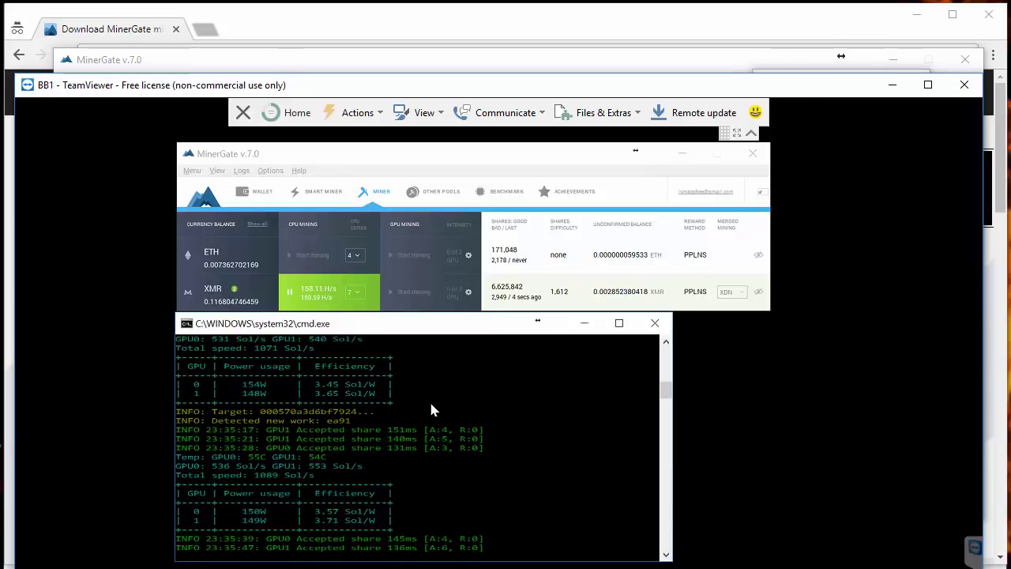
{"action": "scroll", "coordinate": [465, 444], "scroll_direction": "down", "scroll_amount": 2}
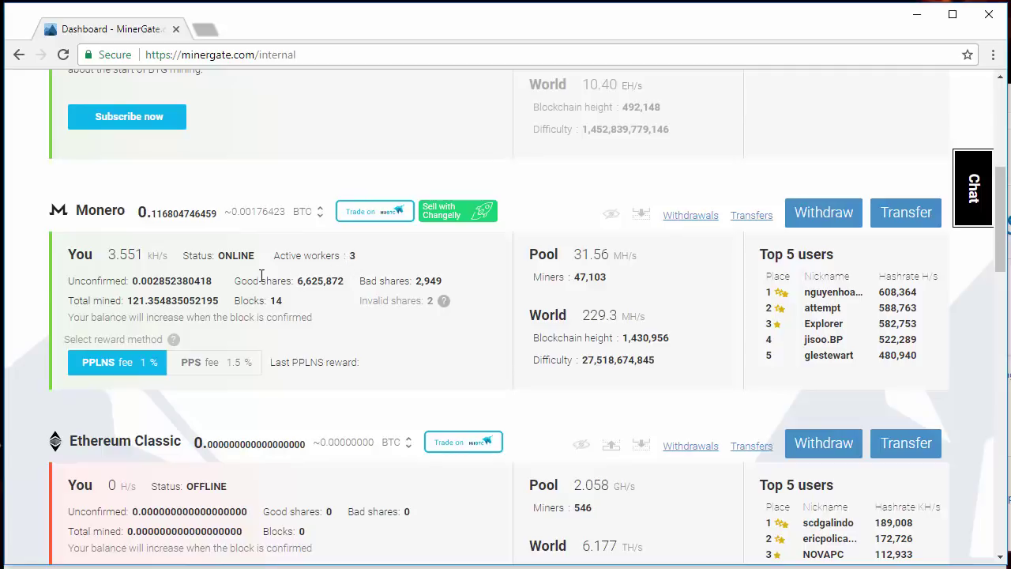
Examine the total mined amount for Monero on the MinerGate dashboard in the browser
{"action": "left_click_drag", "start_coordinate": [127, 301], "coordinate": [221, 301]}
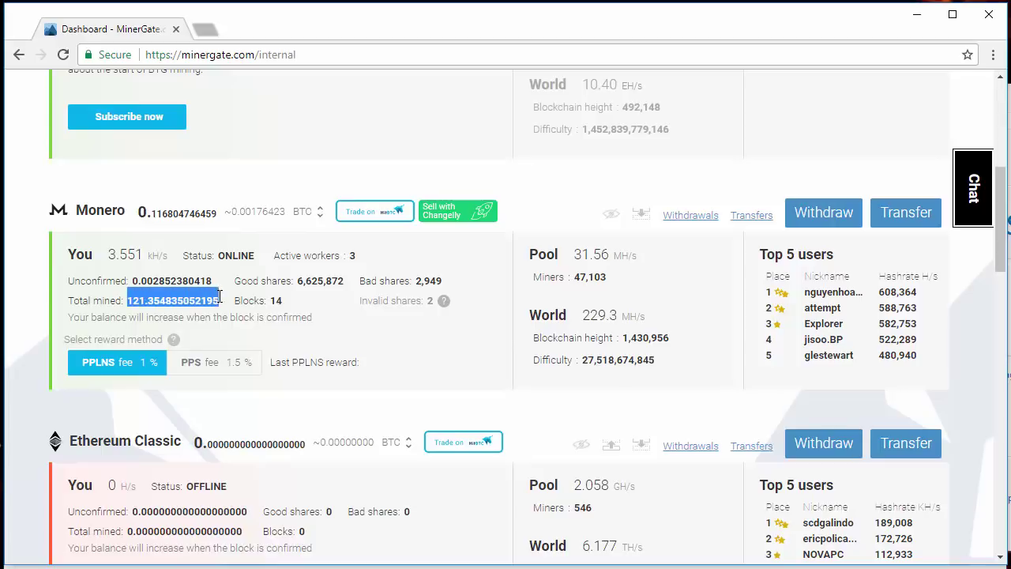
{"action": "left_click", "coordinate": [269, 313]}
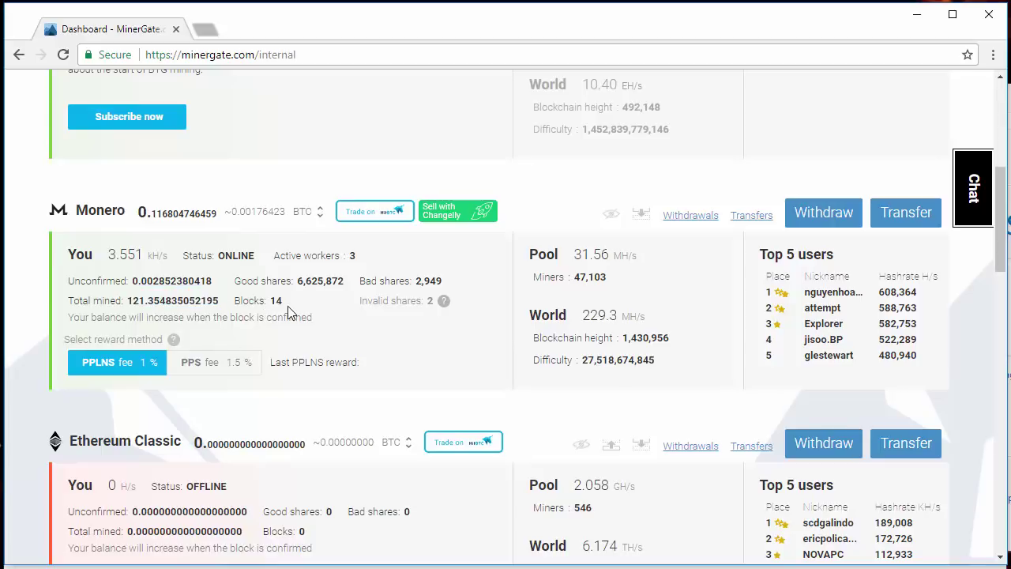